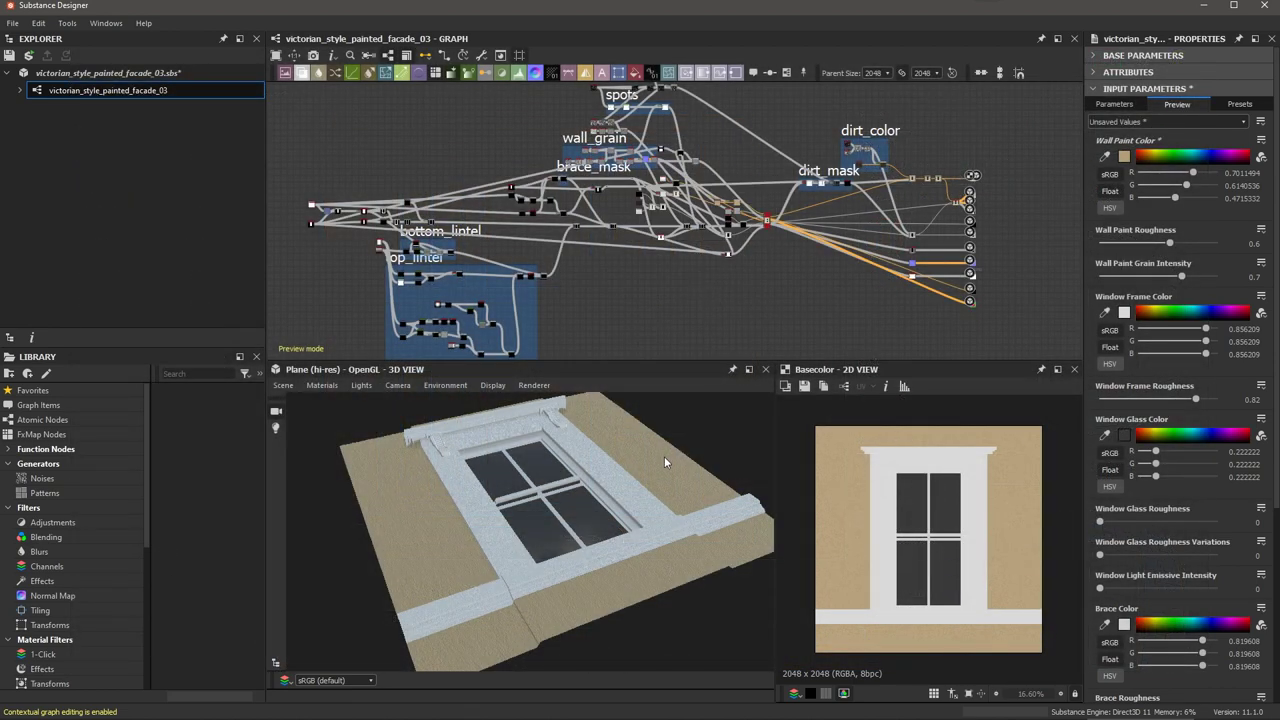
# Use the Plane (hi-res) mesh as the 3D preview geometry for the facade material
pyautogui.moveTo(664, 461)
pyautogui.mouseDown()
pyautogui.moveTo(662, 495)
pyautogui.moveTo(656, 478)
pyautogui.moveTo(668, 484)
pyautogui.mouseUp()
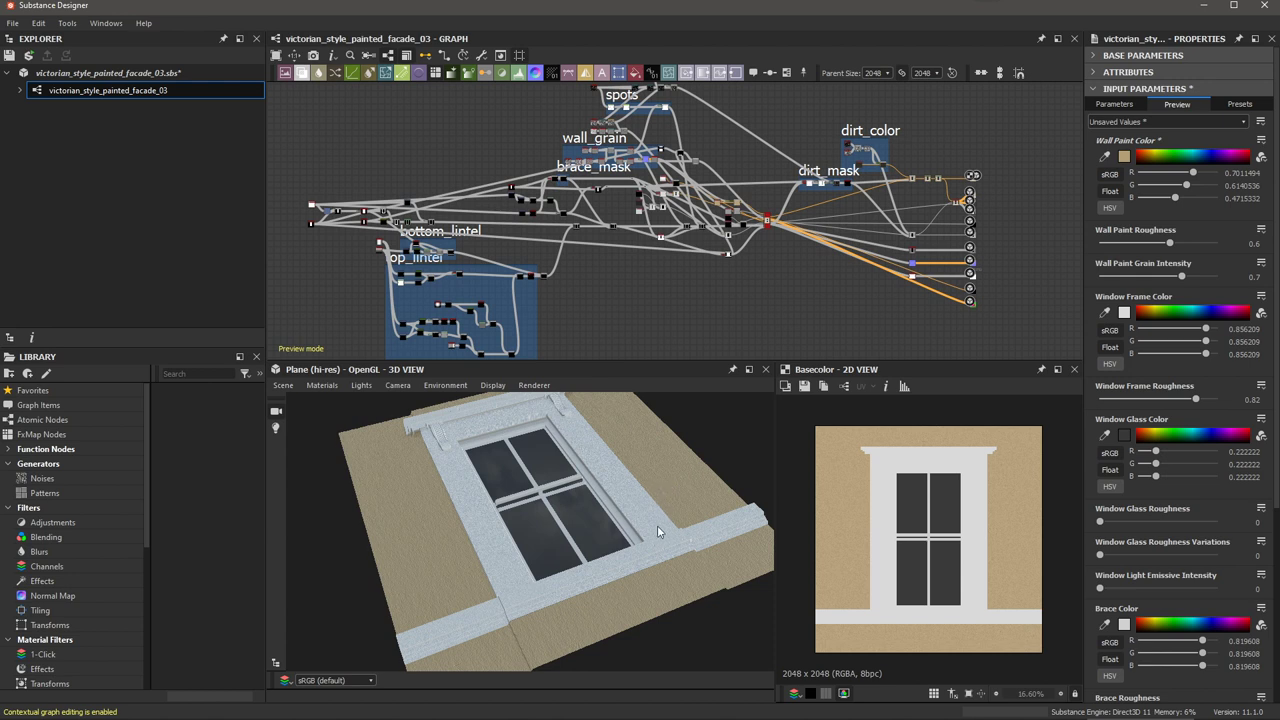
pyautogui.moveTo(657, 525); pyautogui.dragTo(404, 435)
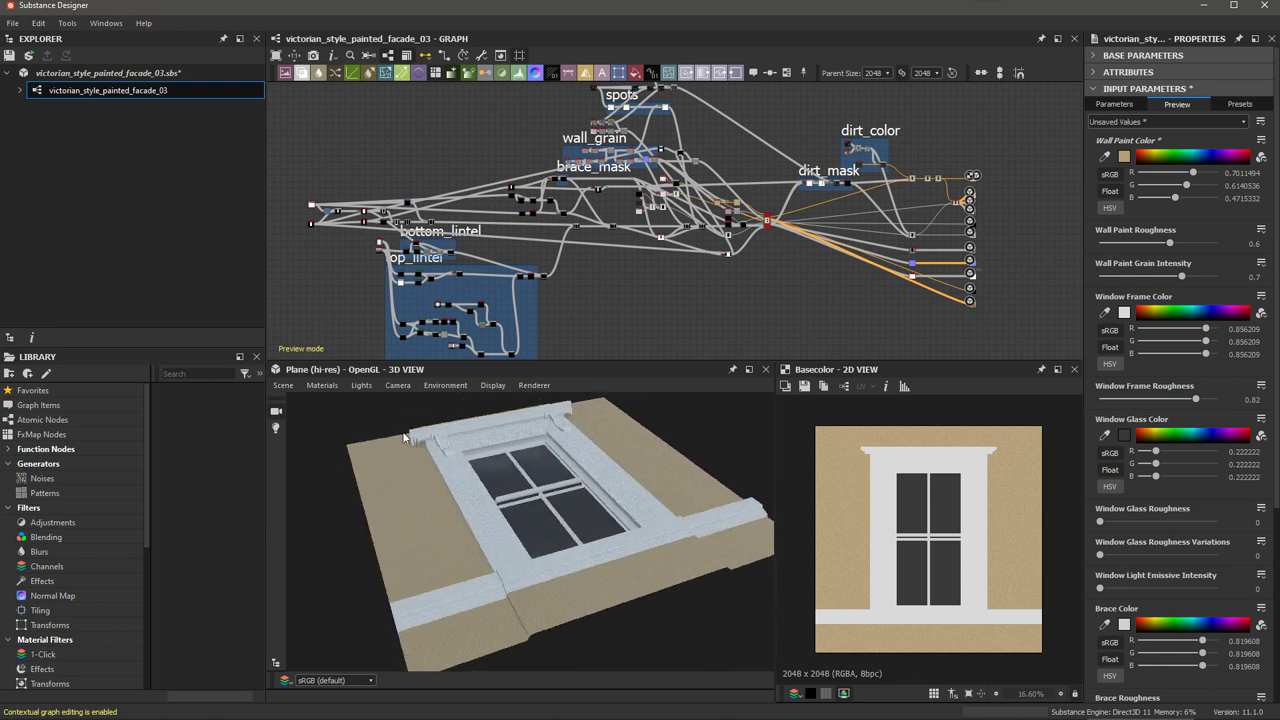
pyautogui.click(284, 386)
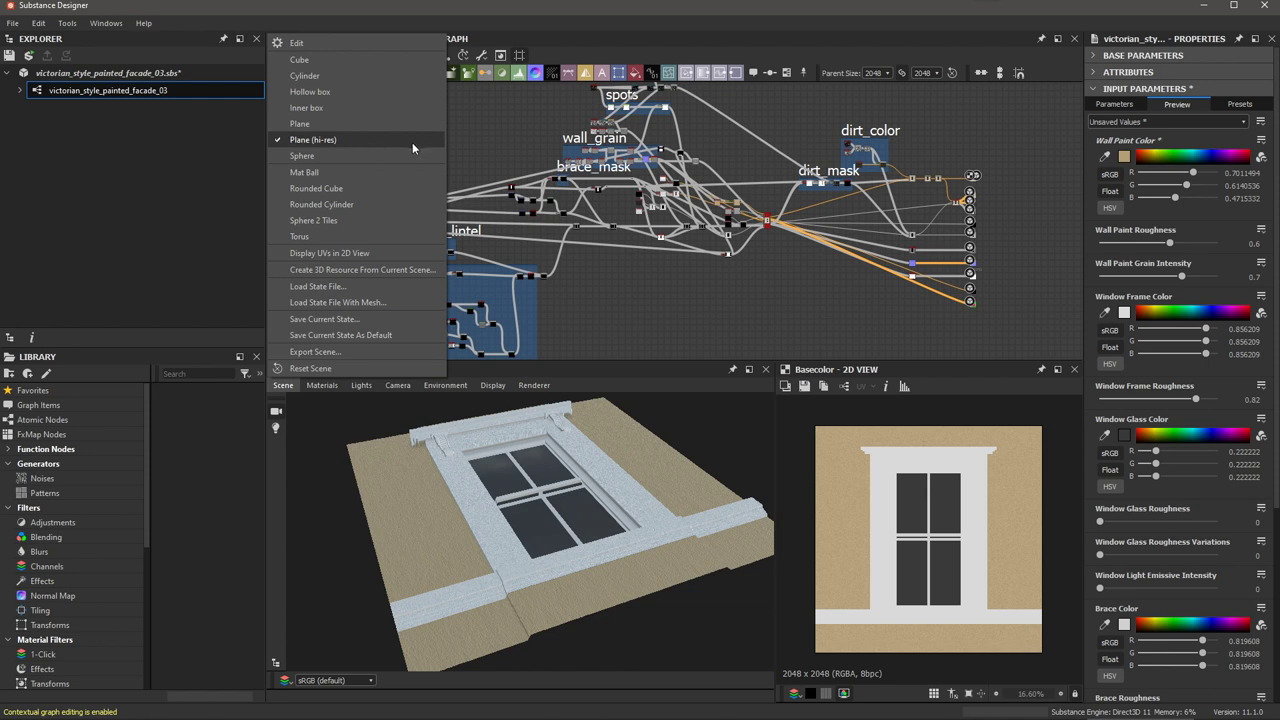
pyautogui.click(412, 141)
# Set the Default 3D view material to physically_metallic_roughness with the Tessellation technique and show its properties
pyautogui.click(322, 386)
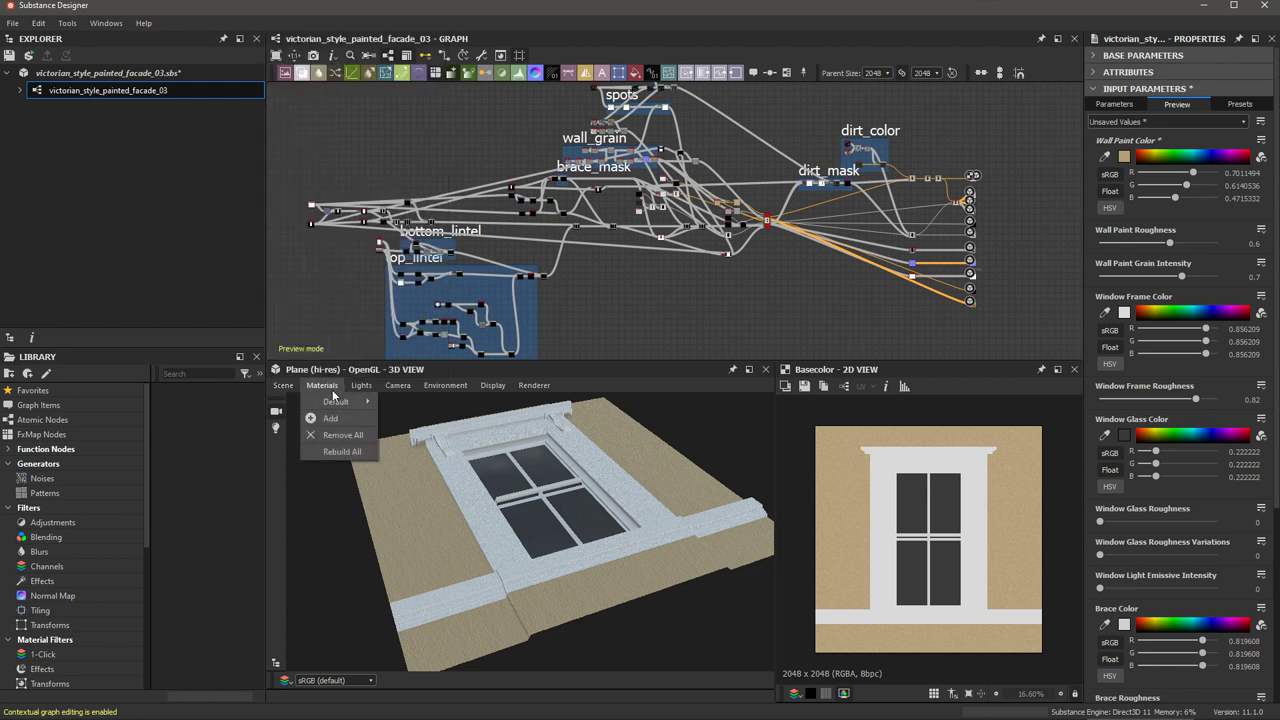
pyautogui.moveTo(336, 401)
pyautogui.moveTo(492, 472)
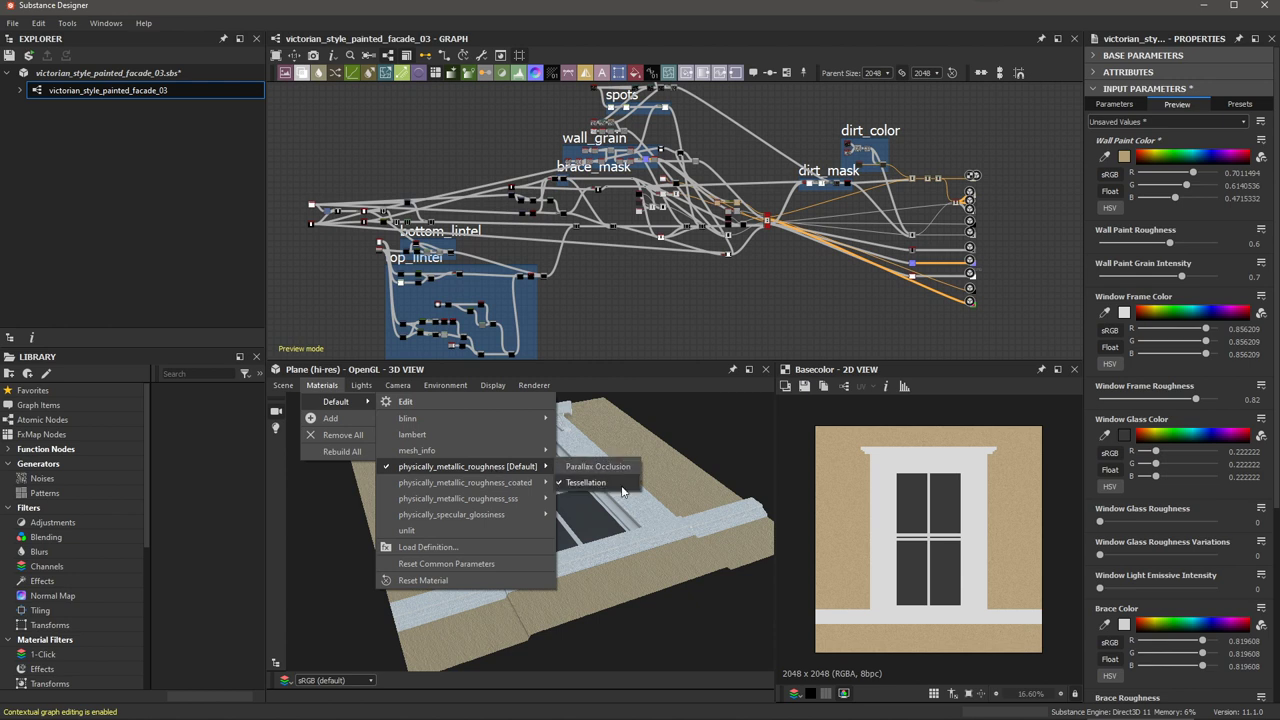
pyautogui.click(586, 482)
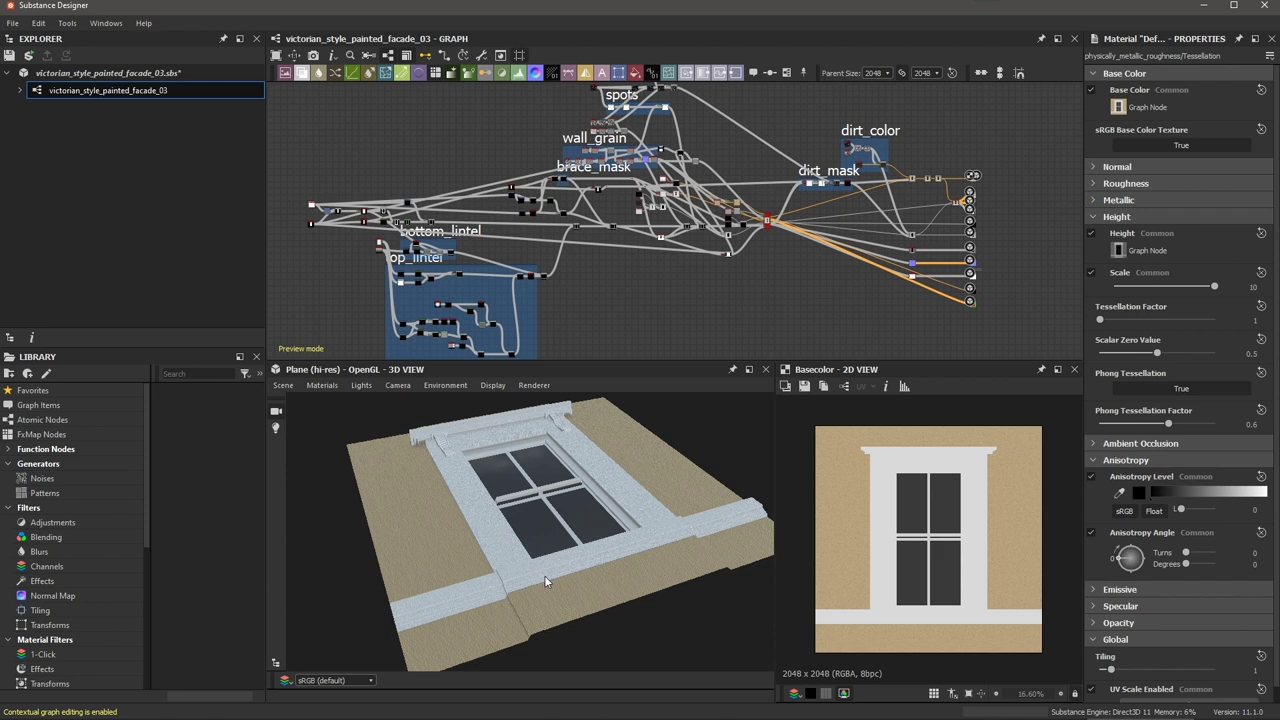
pyautogui.moveTo(603, 542); pyautogui.dragTo(638, 509)
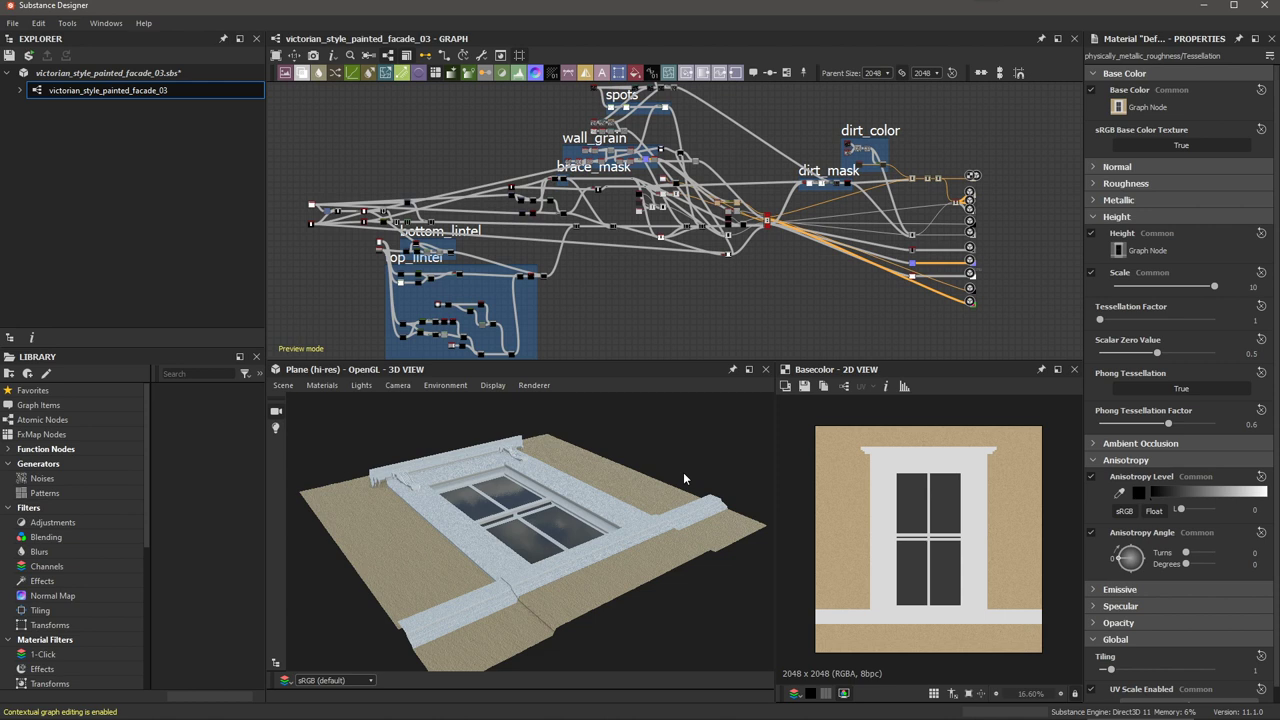
# Export the 3D scene as an AutoDesk FBX, overwriting facade.fbx in the designer folder, without recomputing vertex normals
pyautogui.click(283, 385)
pyautogui.click(310, 350)
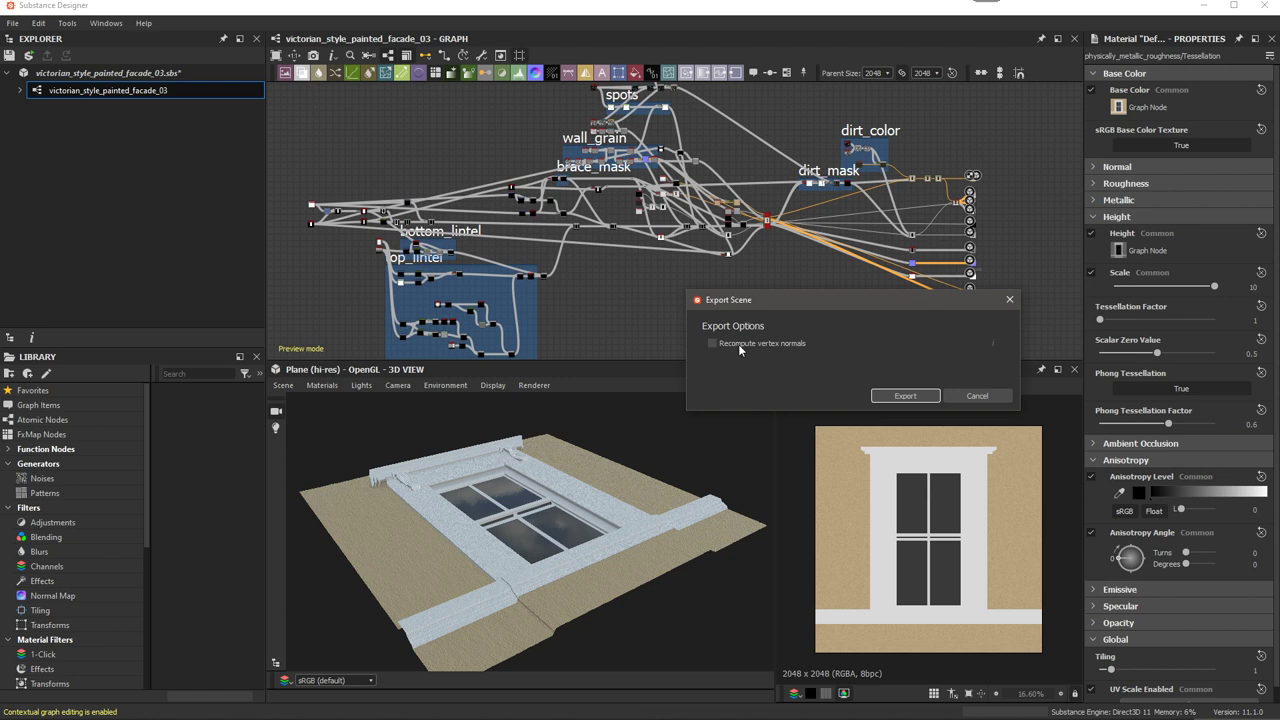
pyautogui.click(905, 396)
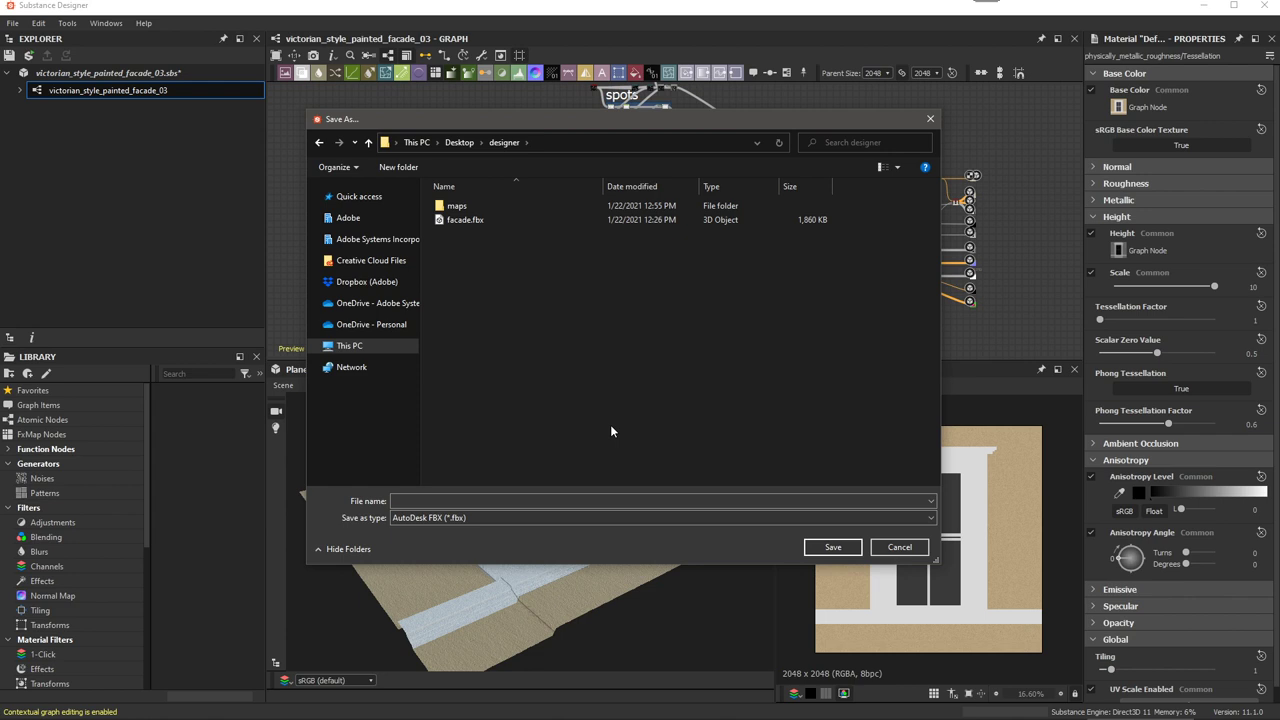
pyautogui.click(535, 517)
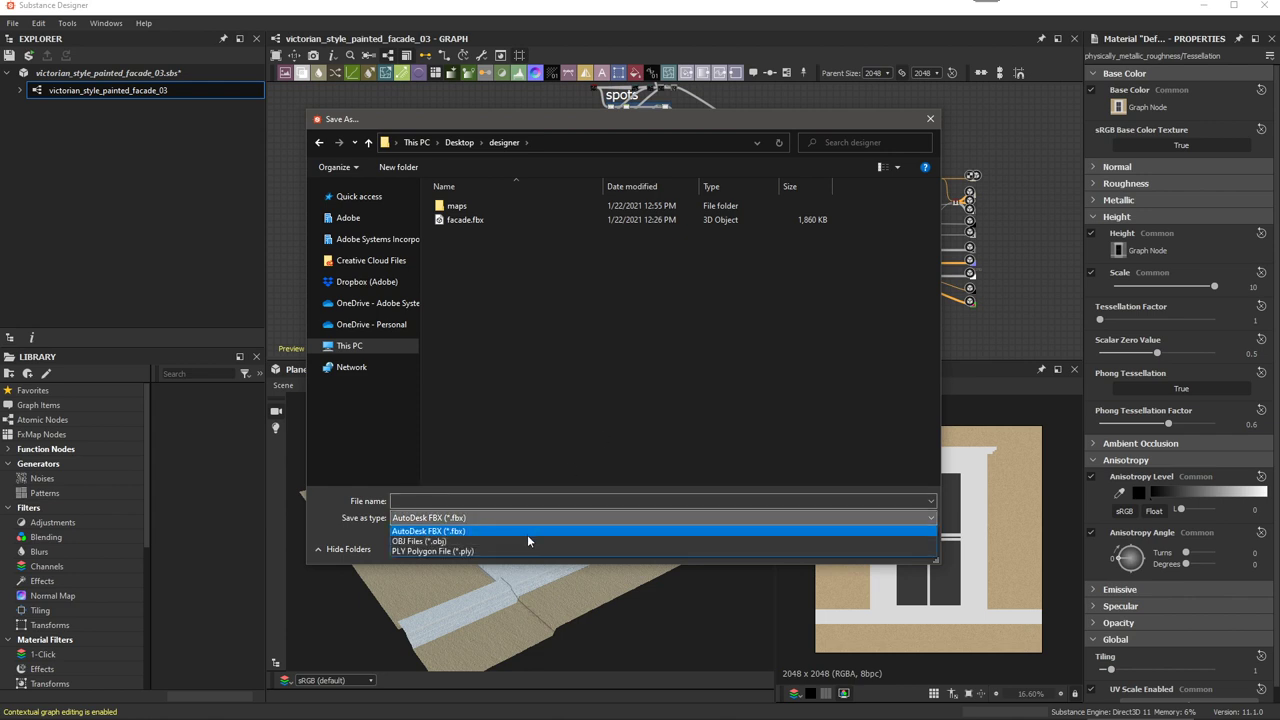
pyautogui.click(496, 530)
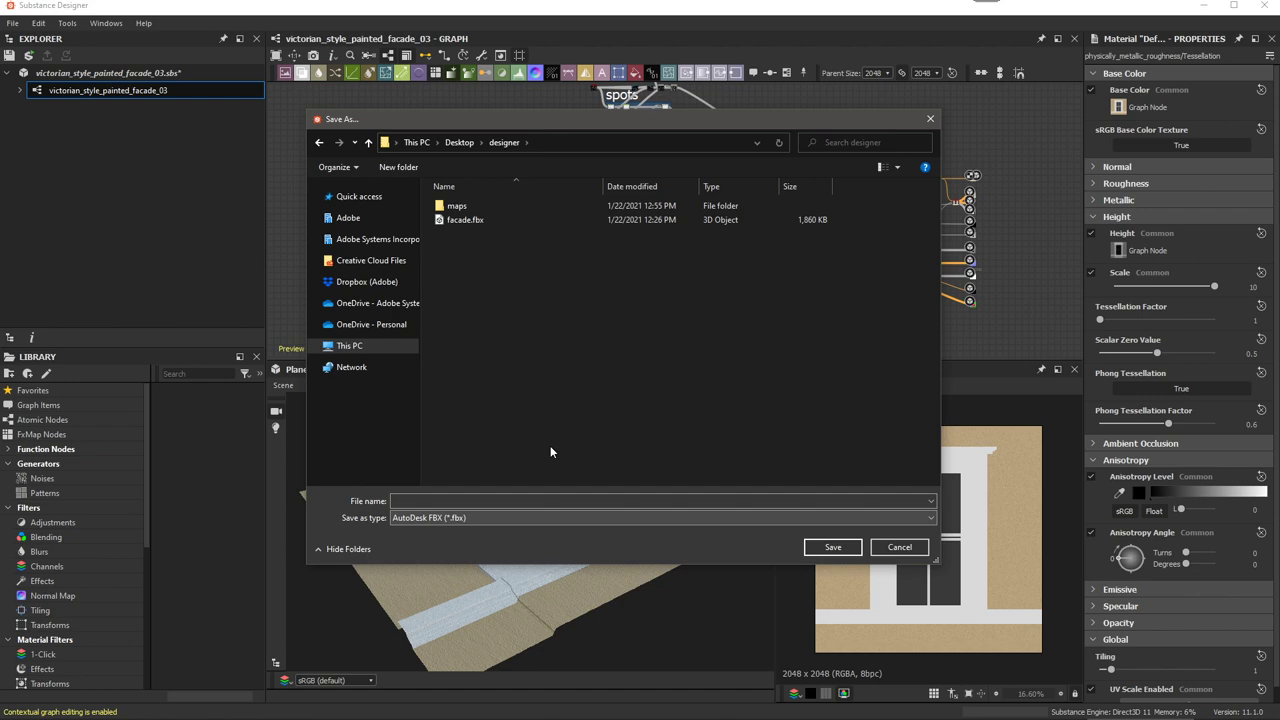
pyautogui.click(465, 219)
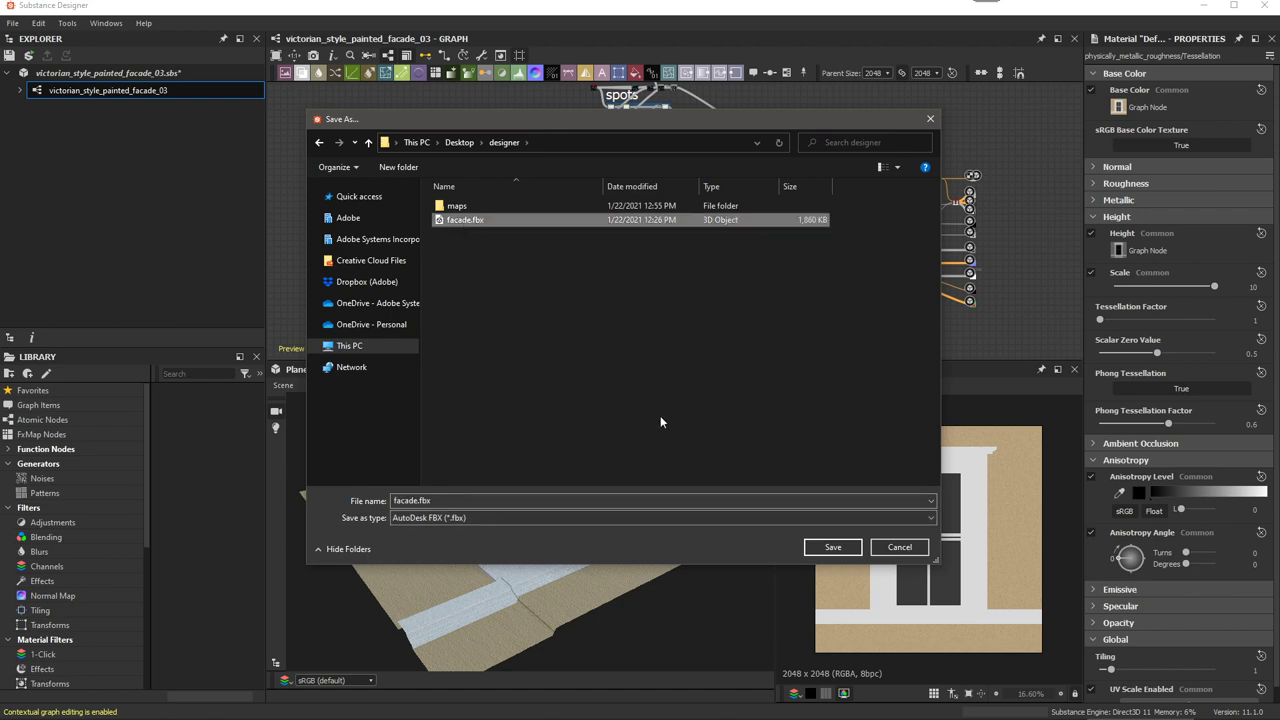
pyautogui.click(830, 546)
pyautogui.click(885, 368)
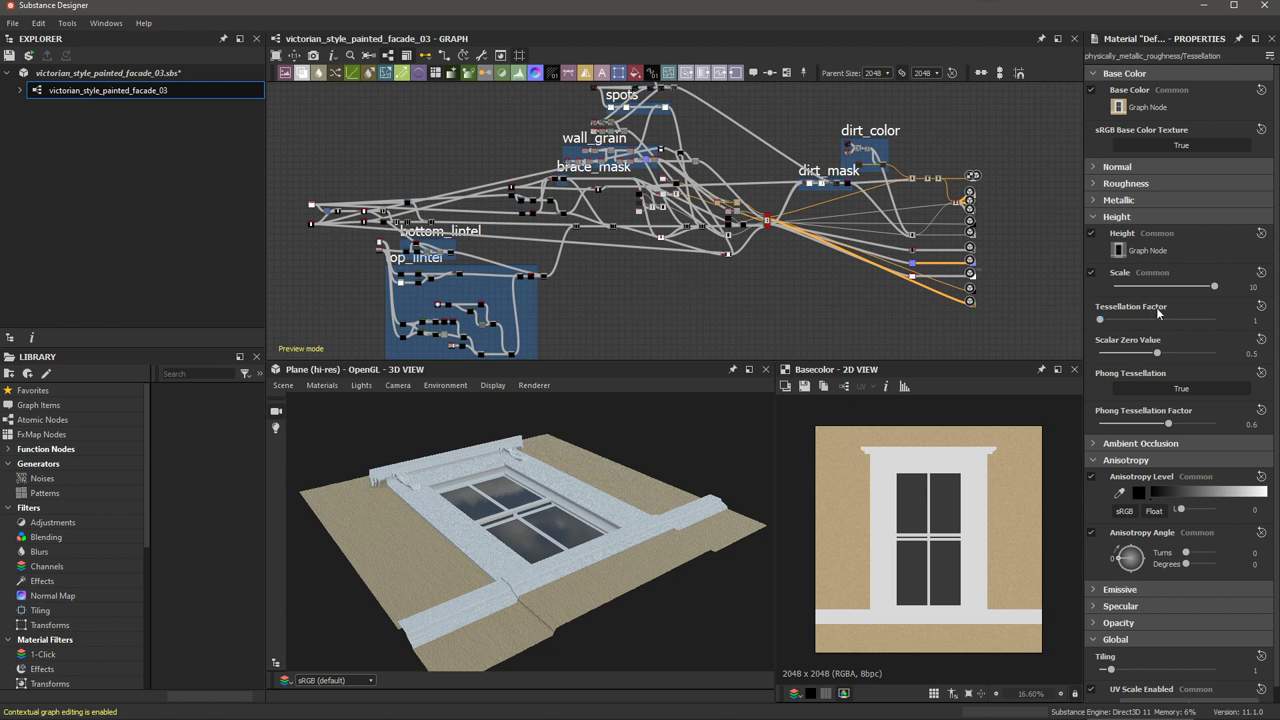
# Preview the Plane (hi-res) mesh with a Tessellation Factor of 6 and return the factor to 1
pyautogui.click(285, 386)
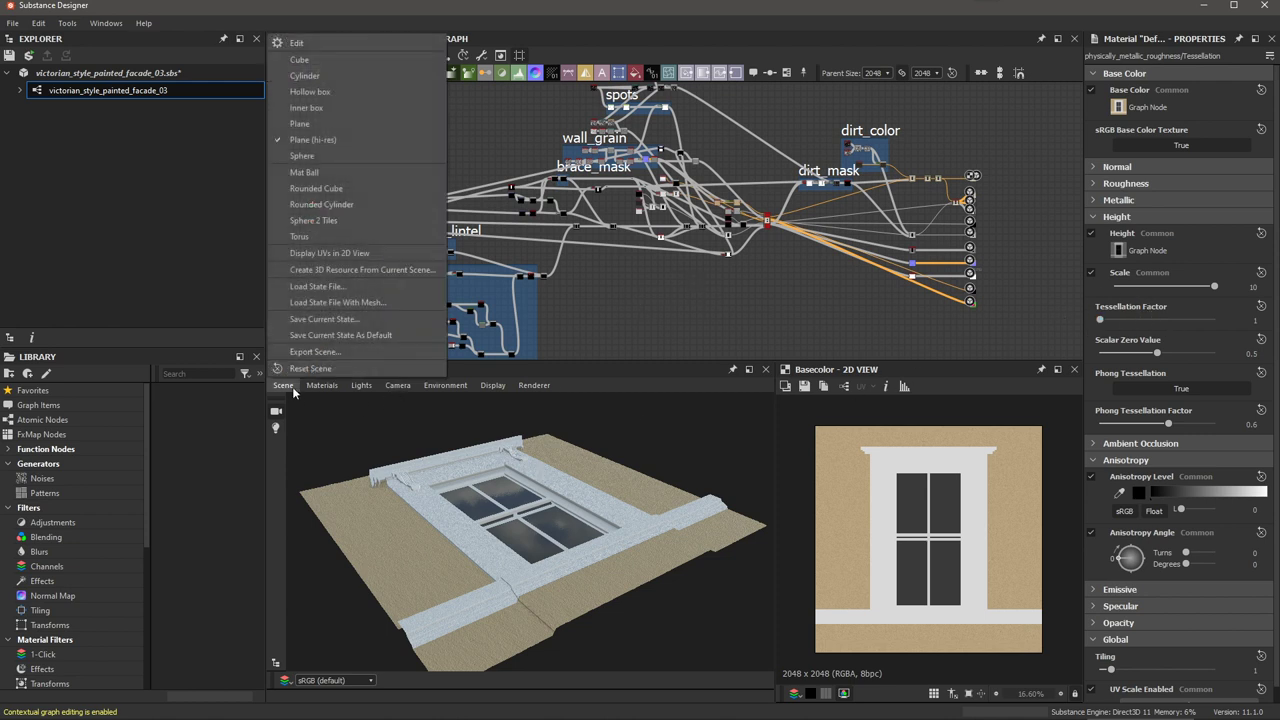
pyautogui.click(366, 139)
pyautogui.moveTo(1100, 319); pyautogui.dragTo(1139, 319)
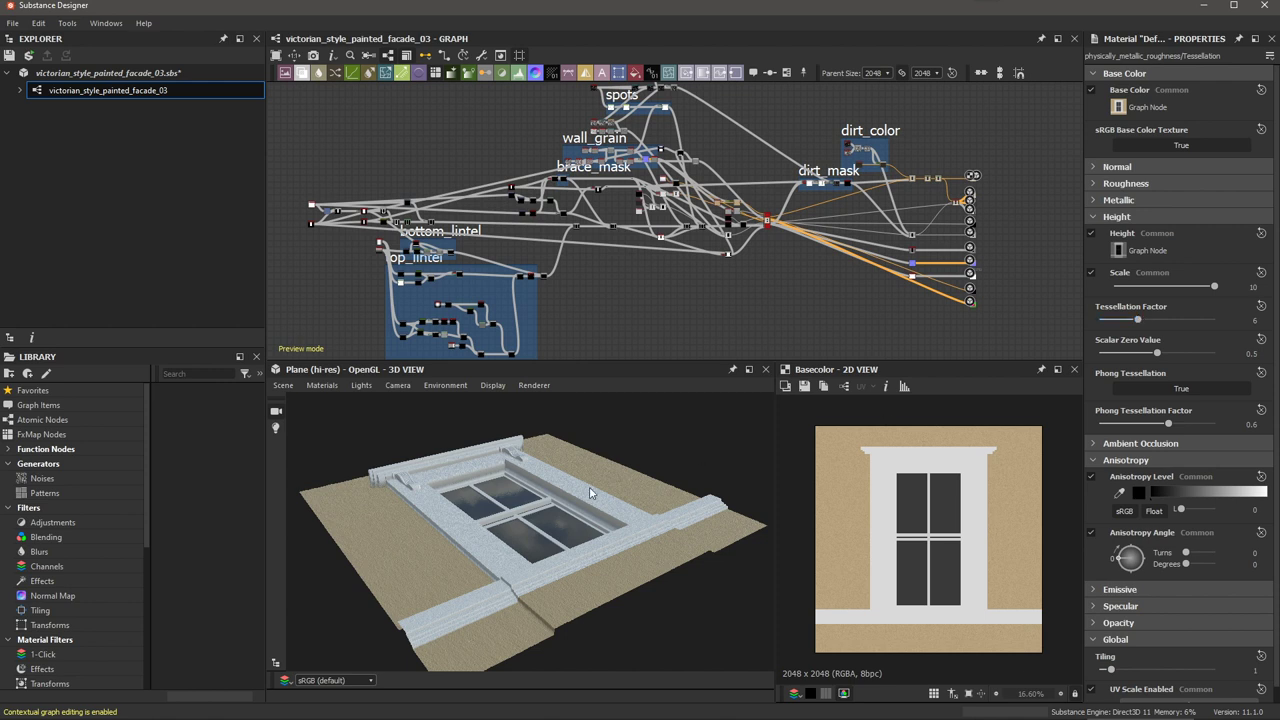
pyautogui.moveTo(1138, 318); pyautogui.dragTo(1095, 322)
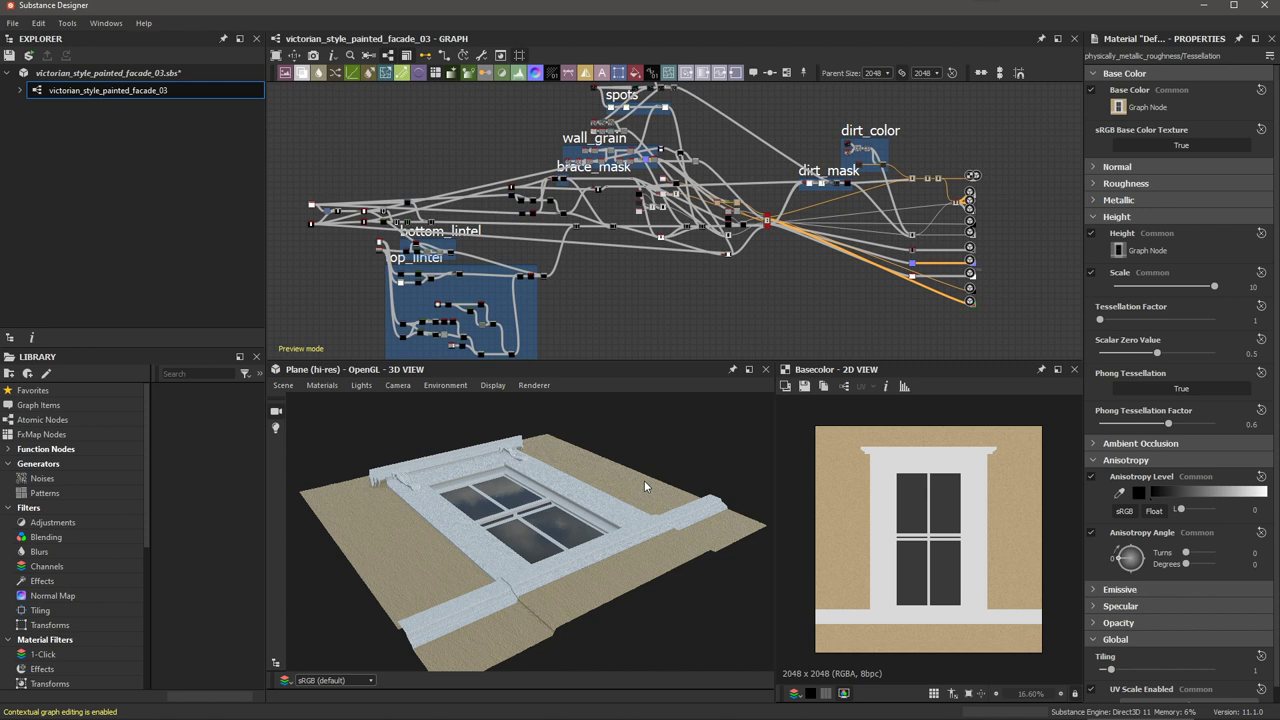
# Open the graph's output export options and examine the destination, format and selected material maps
pyautogui.moveTo(626, 476); pyautogui.dragTo(632, 492)
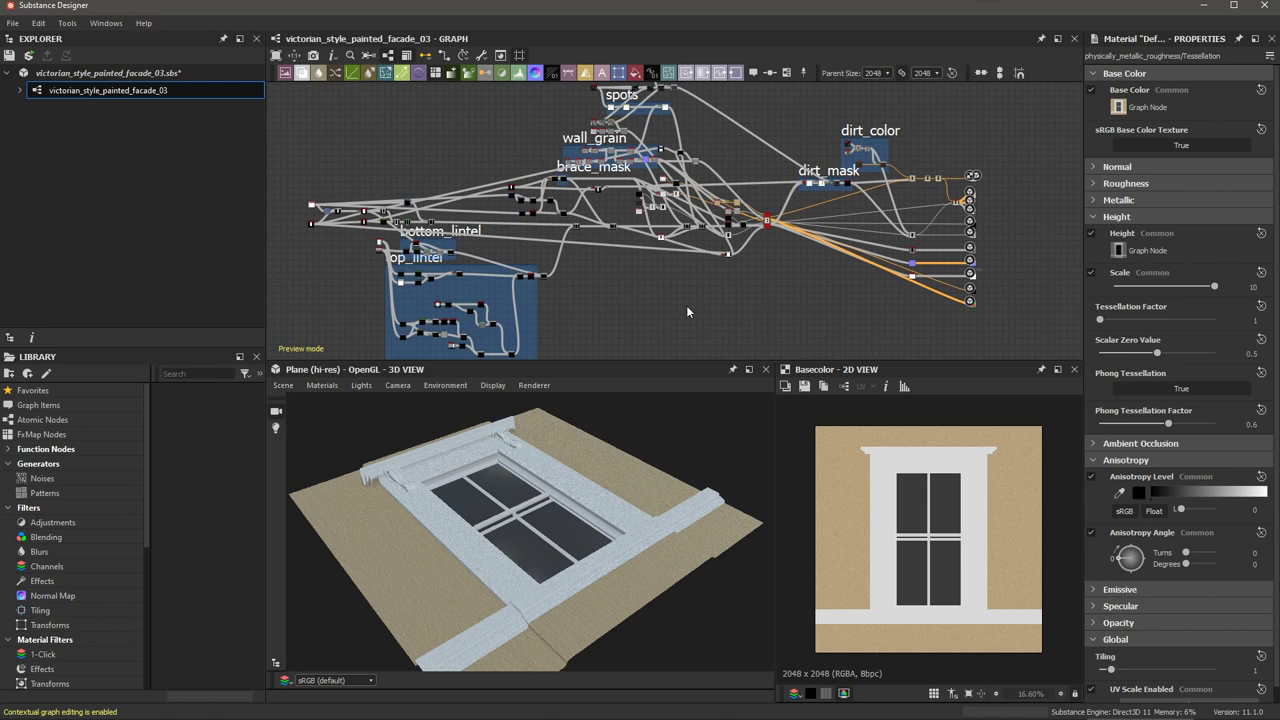
pyautogui.click(483, 57)
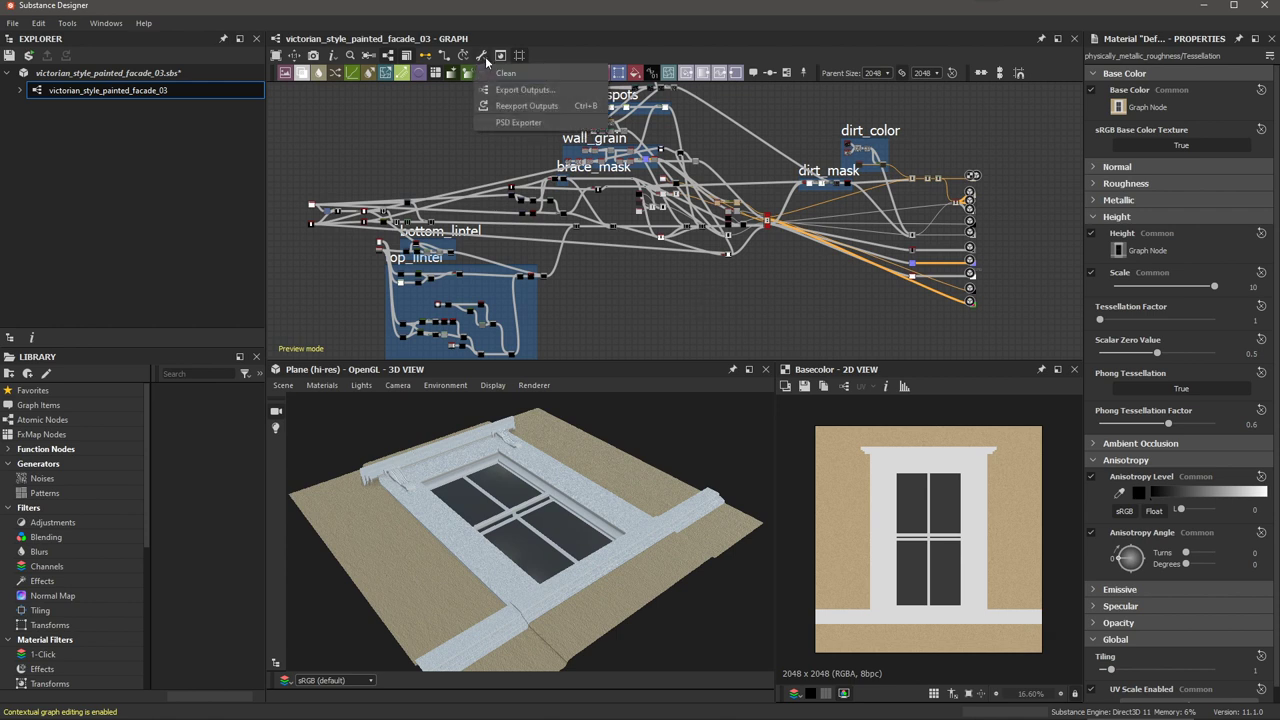
pyautogui.click(521, 91)
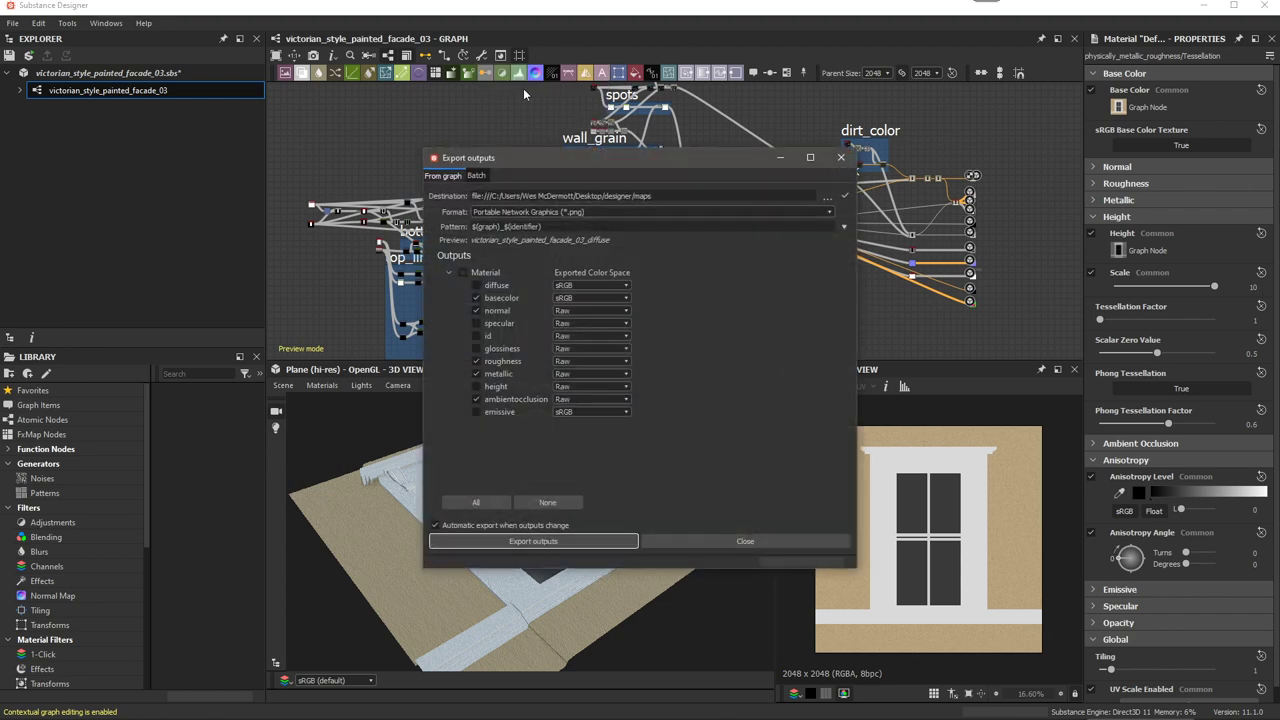
pyautogui.moveTo(589, 138); pyautogui.dragTo(852, 147)
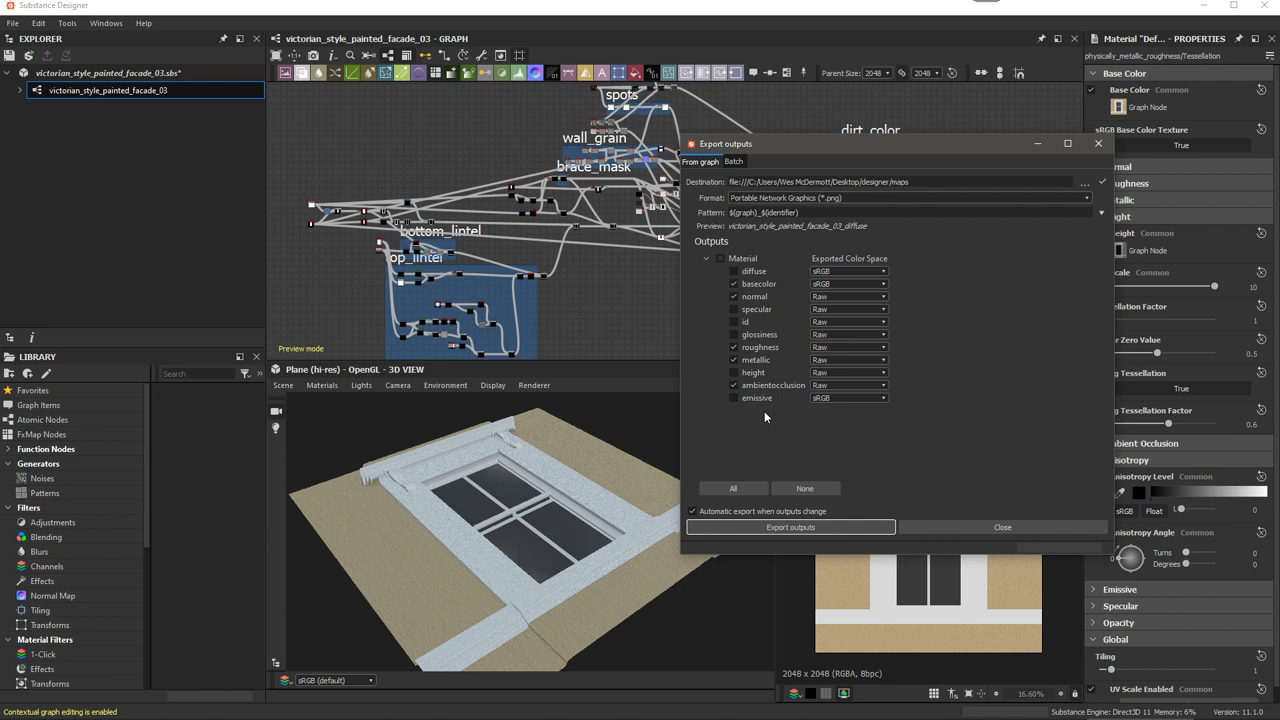
pyautogui.moveTo(760, 143); pyautogui.dragTo(858, 83)
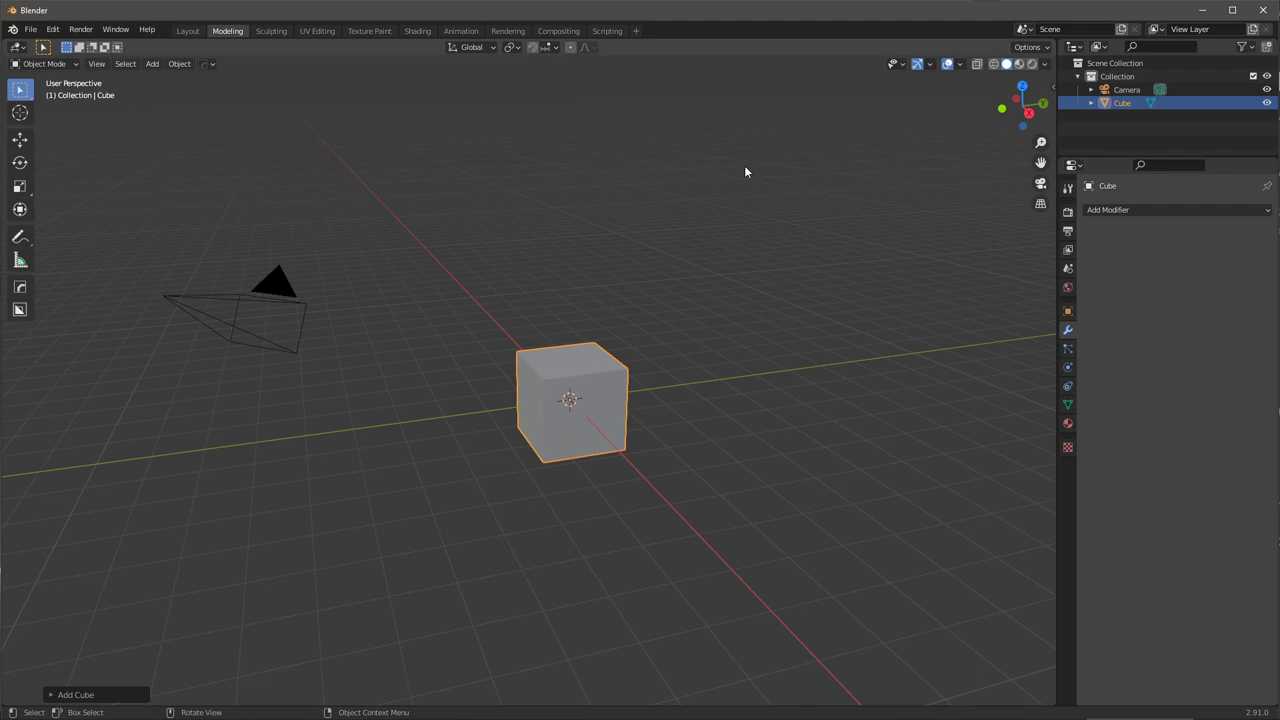
# Switch to Blender and delete the default cube from the scene
pyautogui.click(630, 403)
pyautogui.click(621, 404)
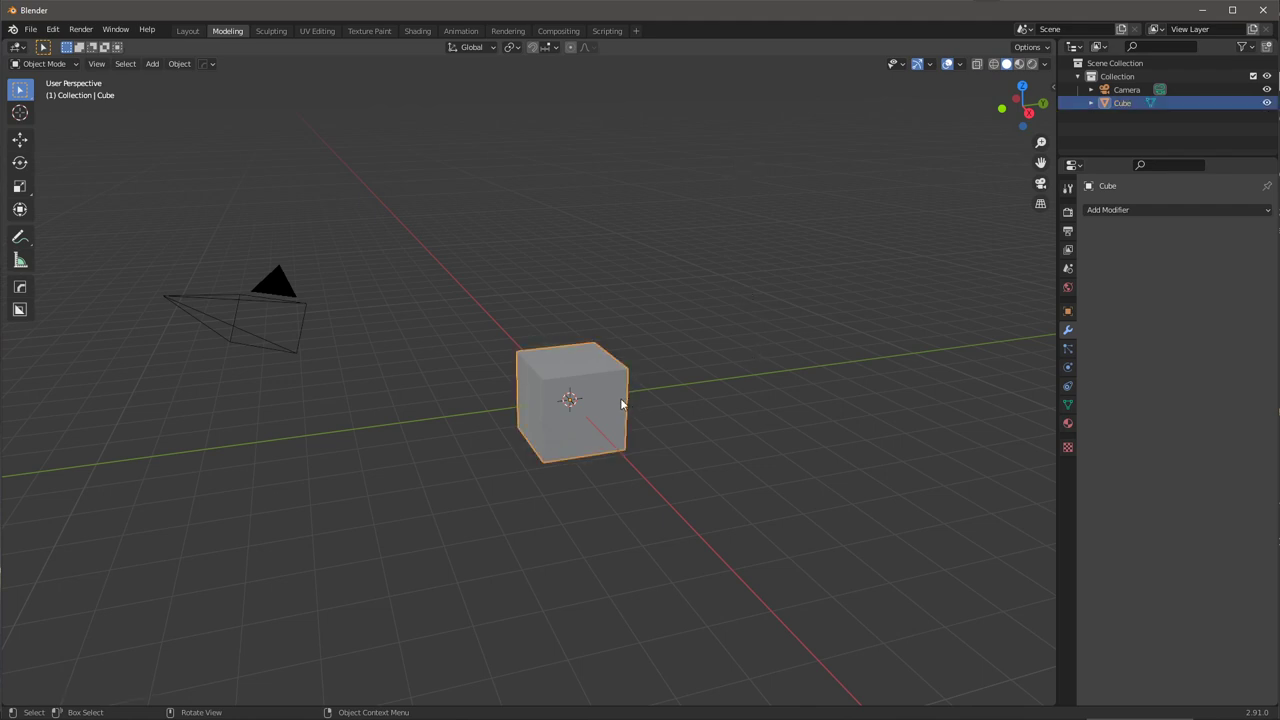
pyautogui.press('x')
pyautogui.click(623, 400)
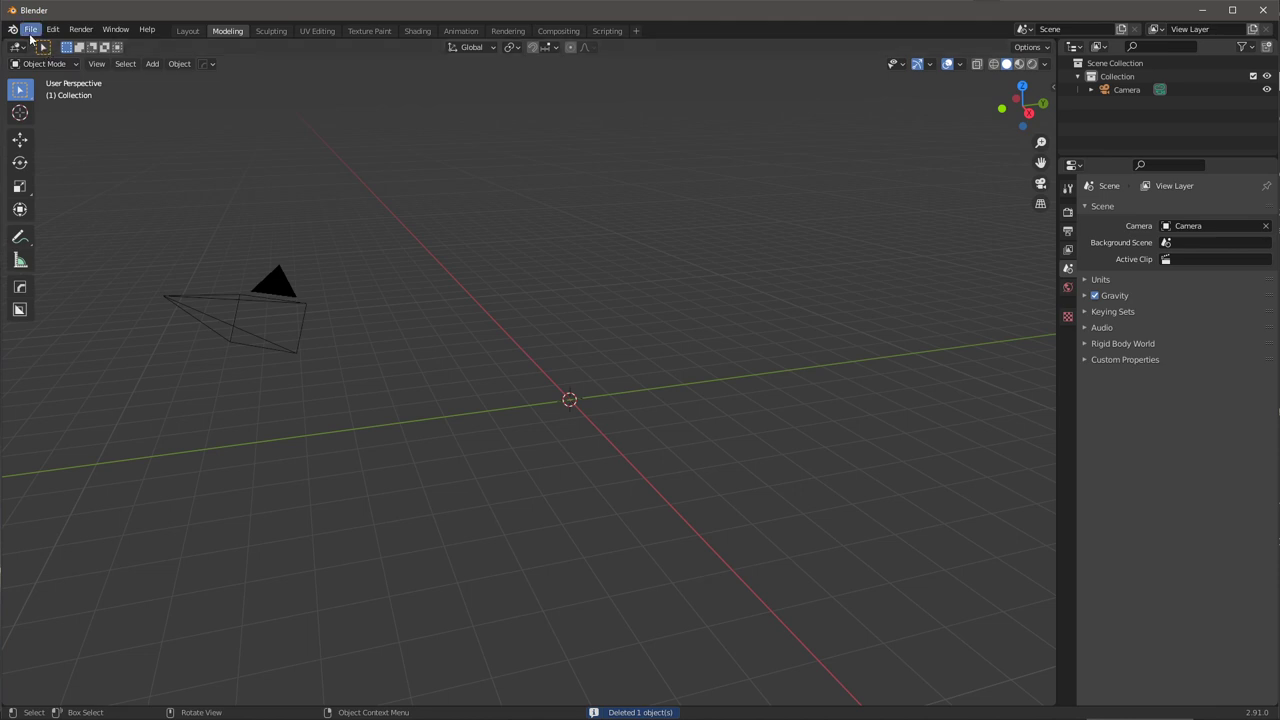
# Import facade.fbx from the designer folder as an FBX with the import scale set to 2
pyautogui.click(30, 33)
pyautogui.moveTo(88, 213)
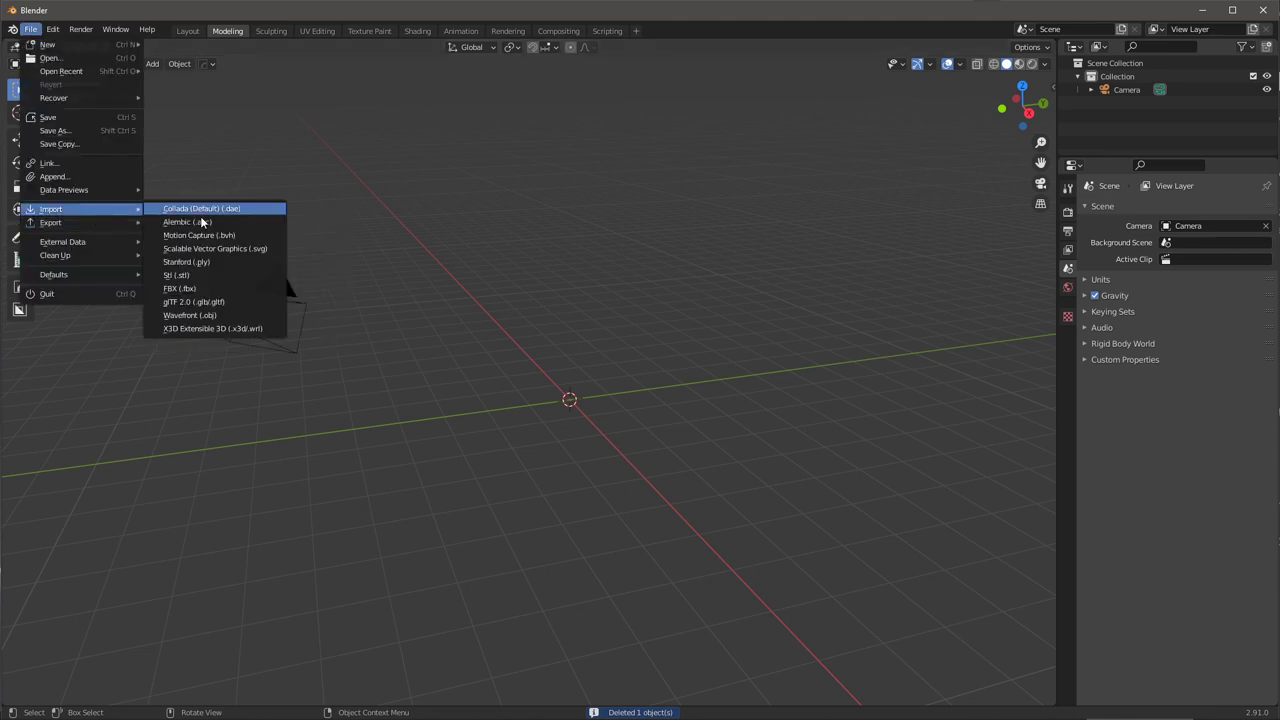
pyautogui.click(179, 288)
pyautogui.click(475, 170)
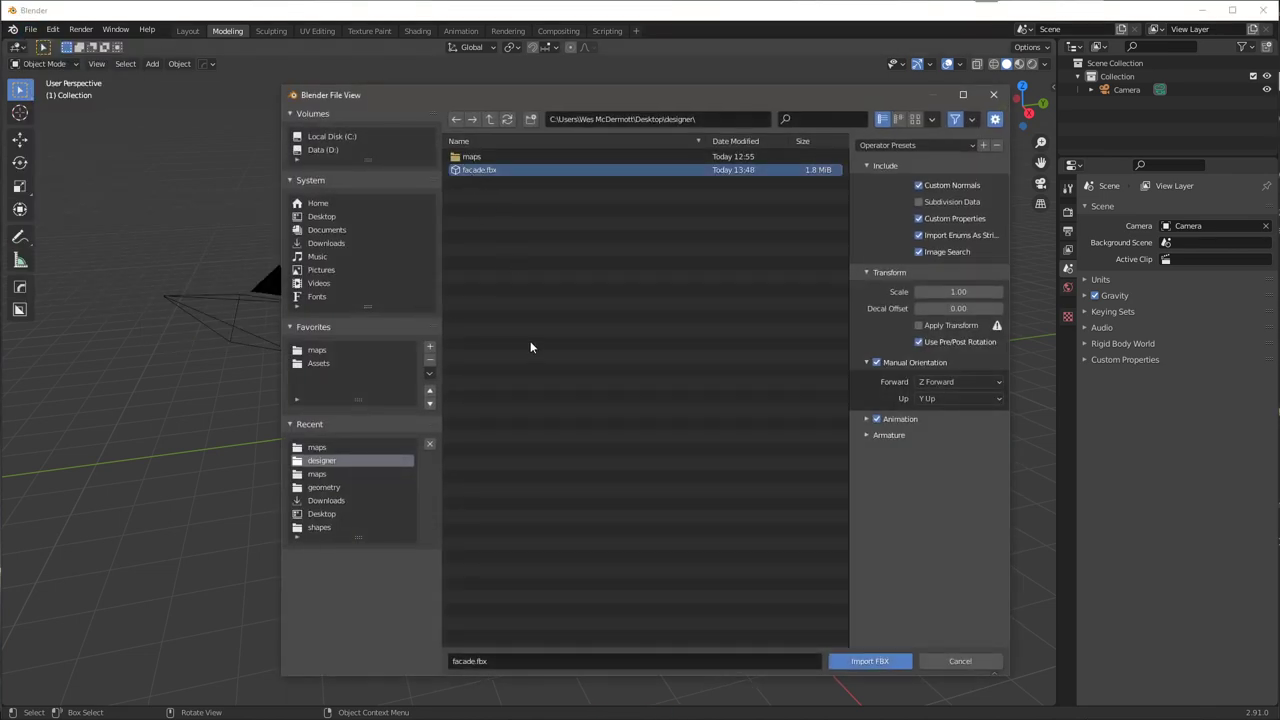
pyautogui.click(962, 292)
pyautogui.write('2')
pyautogui.press('Return')
pyautogui.click(867, 661)
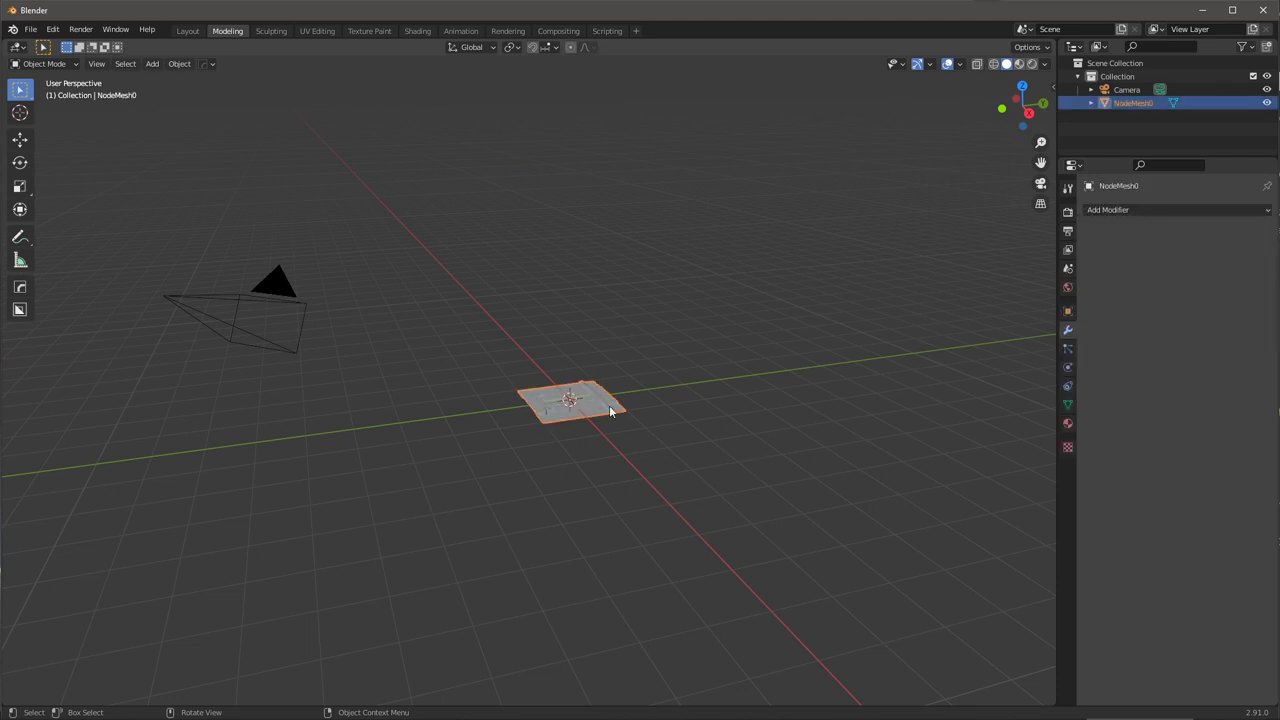
# Isolate the imported facade mesh in local view and rotate it -90° about the Z axis
pyautogui.press('KP_Divide')
pyautogui.moveTo(670, 407); pyautogui.dragTo(709, 403, button='middle')
pyautogui.moveTo(641, 470); pyautogui.dragTo(655, 413, button='middle')
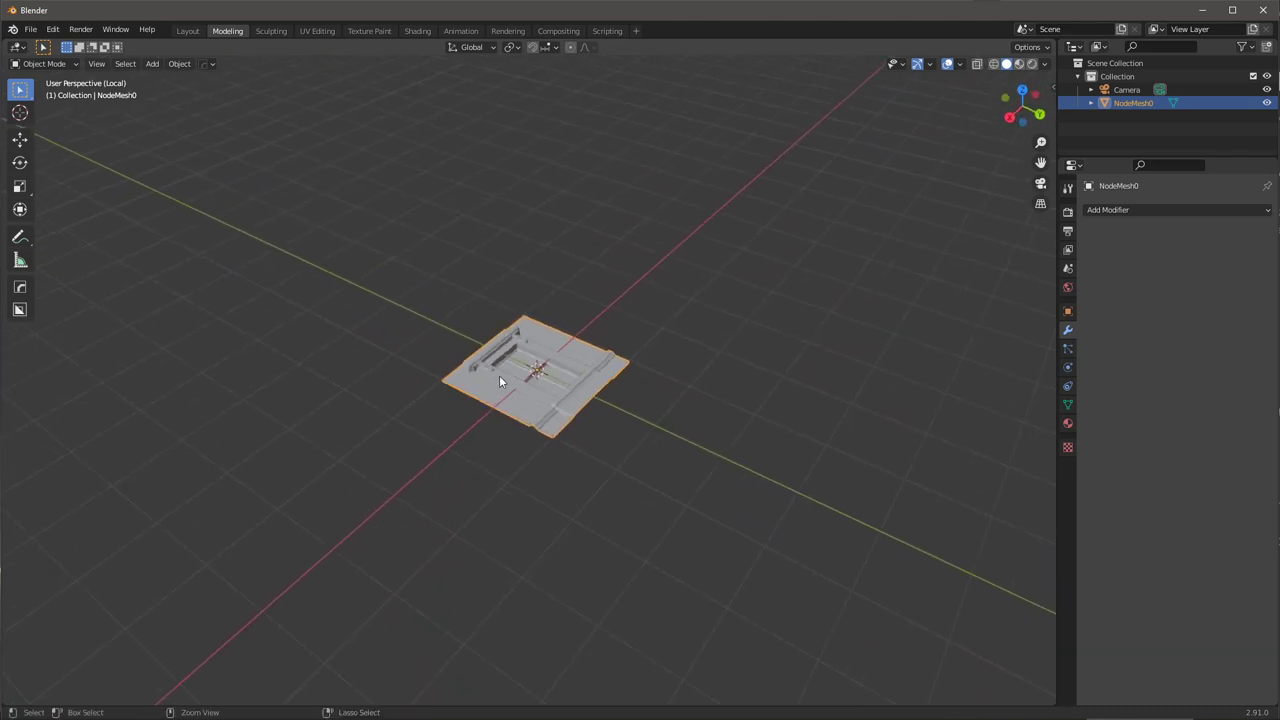
pyautogui.moveTo(499, 375); pyautogui.dragTo(606, 443, button='middle')
pyautogui.write('rz')
pyautogui.write('-90')
pyautogui.press('Return')
# Rotate the facade mesh 90° about the global Y axis to stand it upright
pyautogui.write('r')
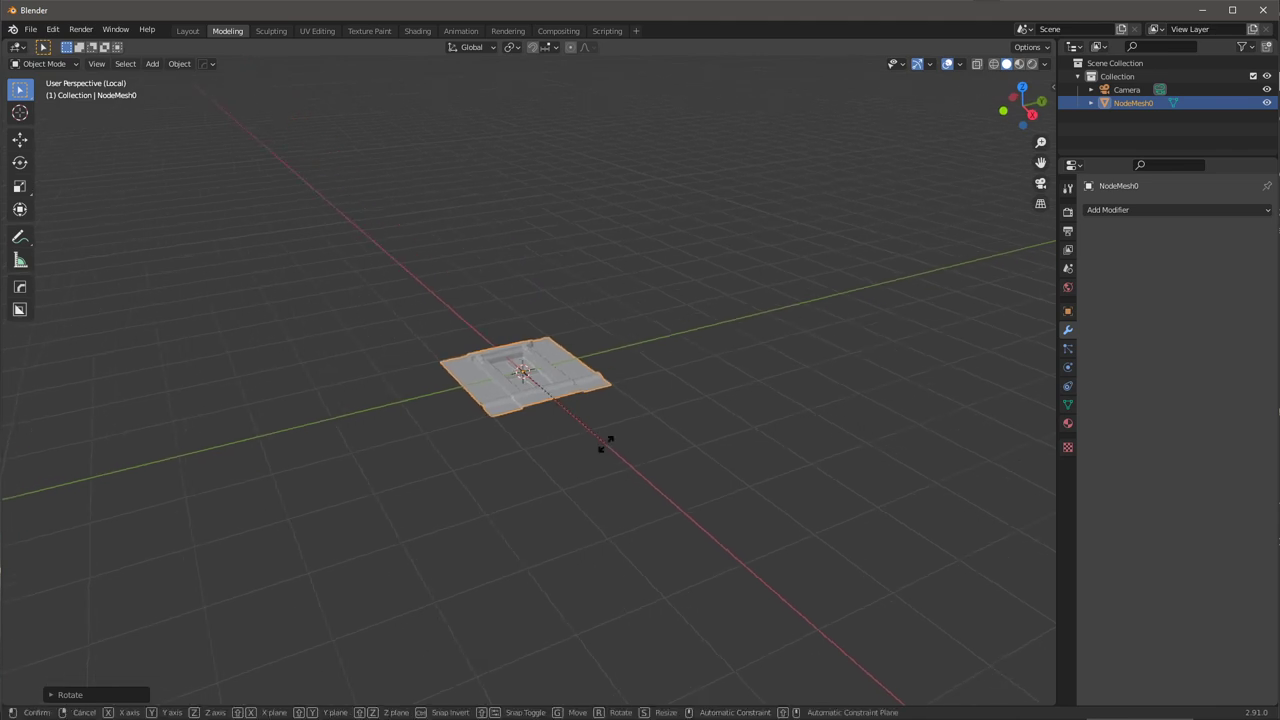
pyautogui.write('y90')
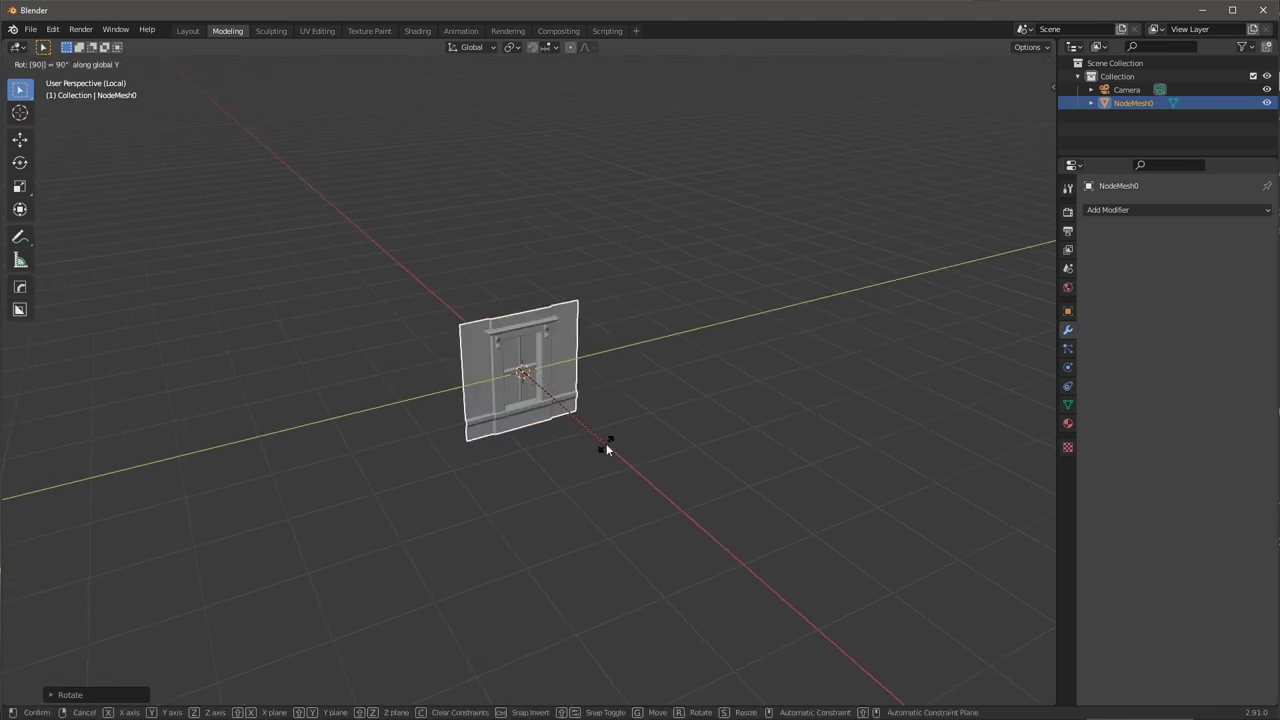
pyautogui.press('Return')
pyautogui.moveTo(606, 448); pyautogui.dragTo(669, 449, button='middle')
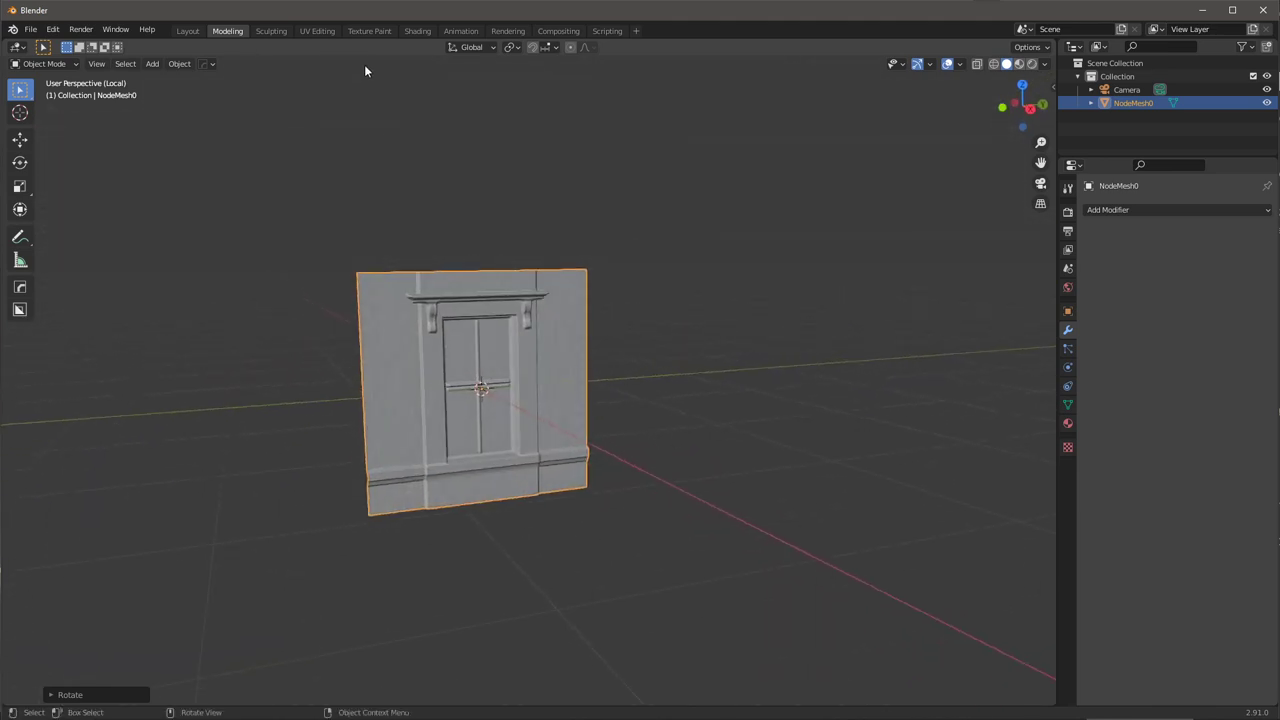
# Switch to the Shading workspace and create a new material for the facade mesh
pyautogui.click(418, 31)
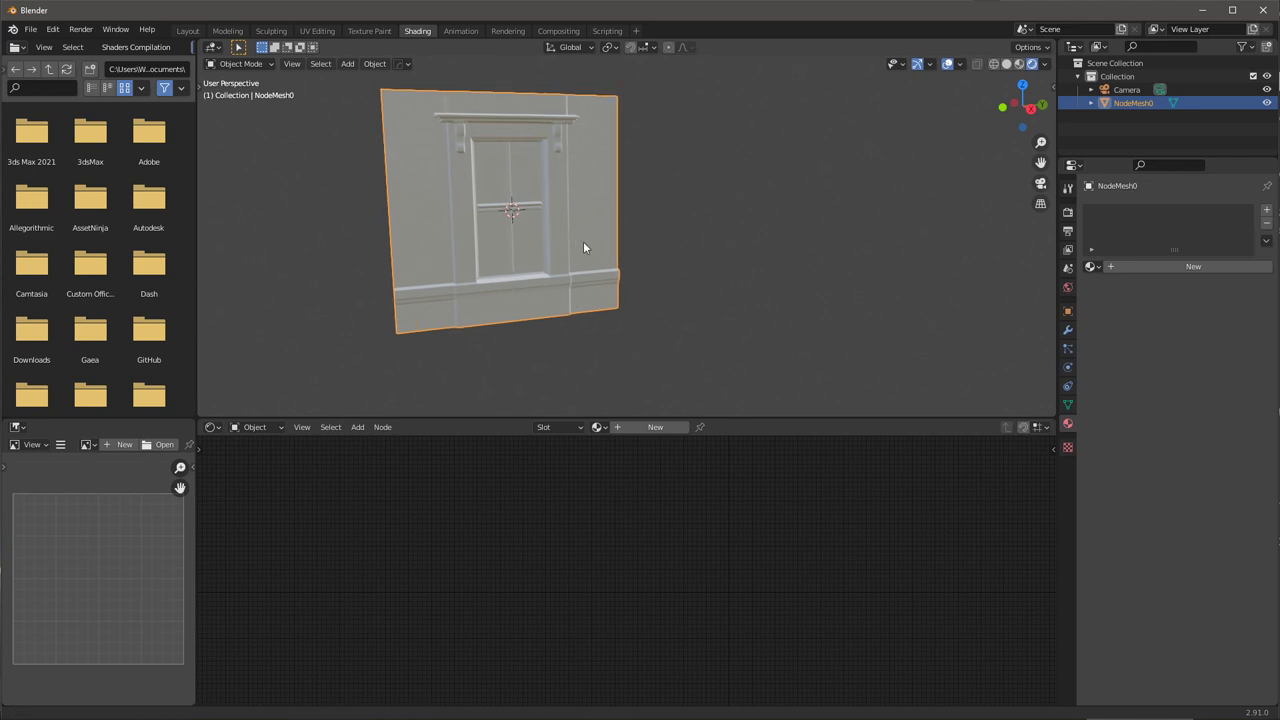
pyautogui.moveTo(584, 242); pyautogui.dragTo(669, 297, button='middle')
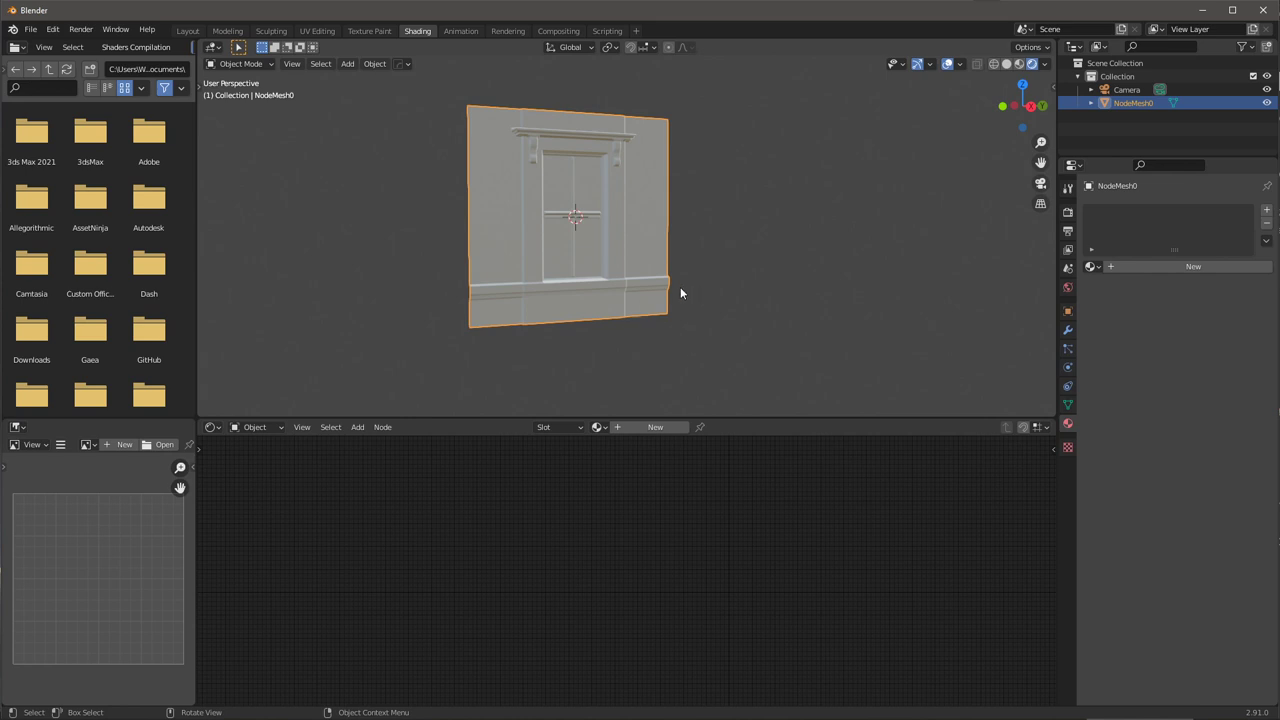
pyautogui.click(1134, 265)
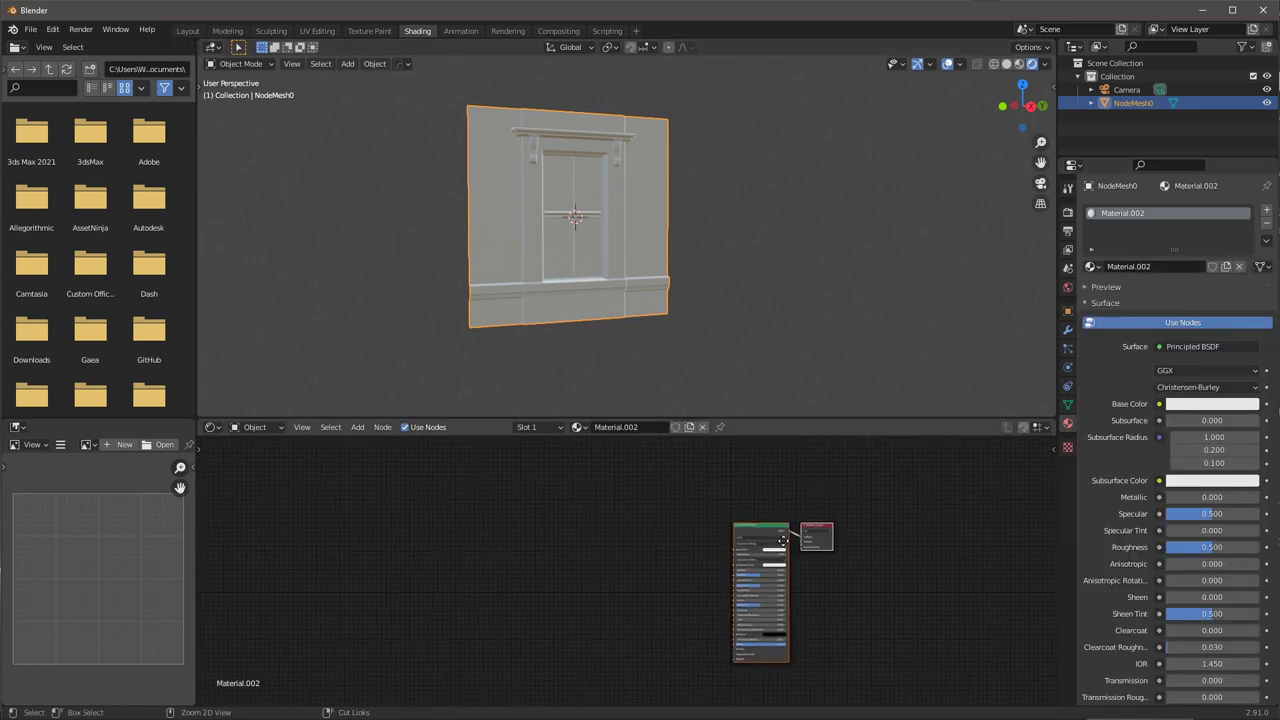
# Load the facade's exported texture maps into the Principled BSDF node with the principled texture setup
pyautogui.keyDown('ctrl'); pyautogui.moveTo(783, 541); pyautogui.dragTo(953, 440, button='middle'); pyautogui.keyUp('ctrl')
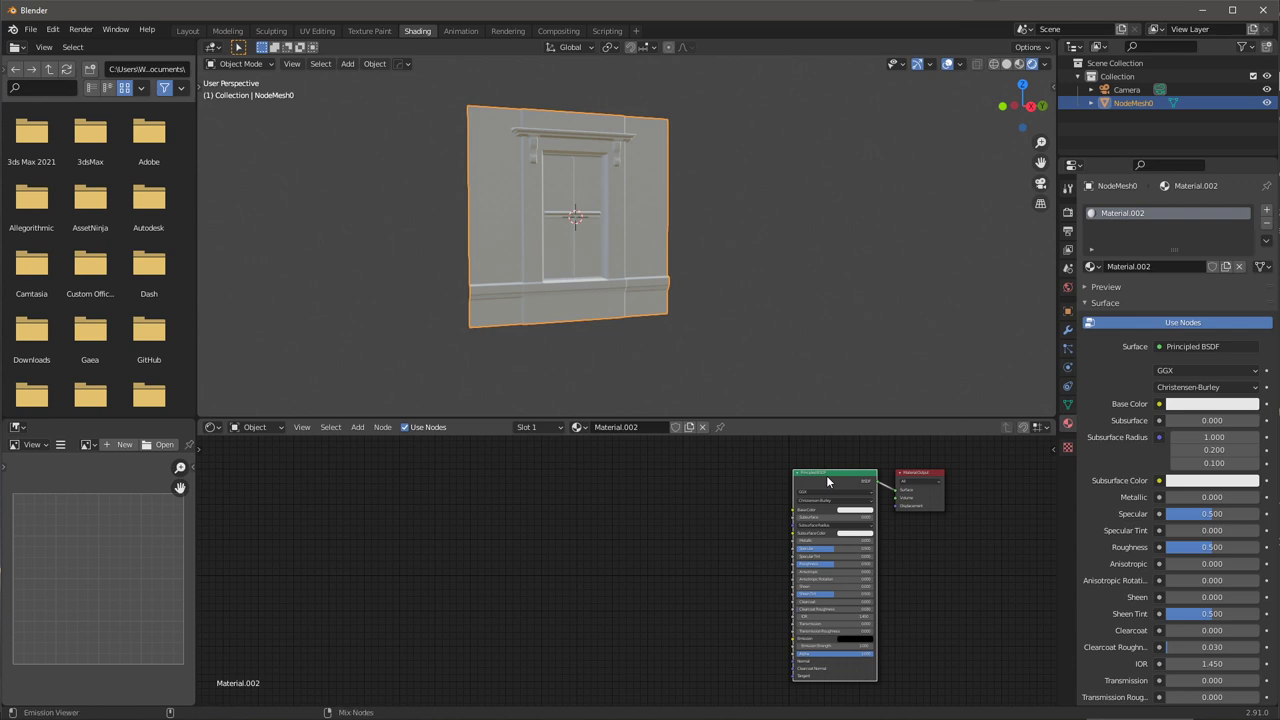
pyautogui.hotkey('ctrl', 'shift', 't')
pyautogui.click(600, 158)
pyautogui.keyDown('shift'); pyautogui.click(600, 199); pyautogui.keyUp('shift')
pyautogui.press('Return')
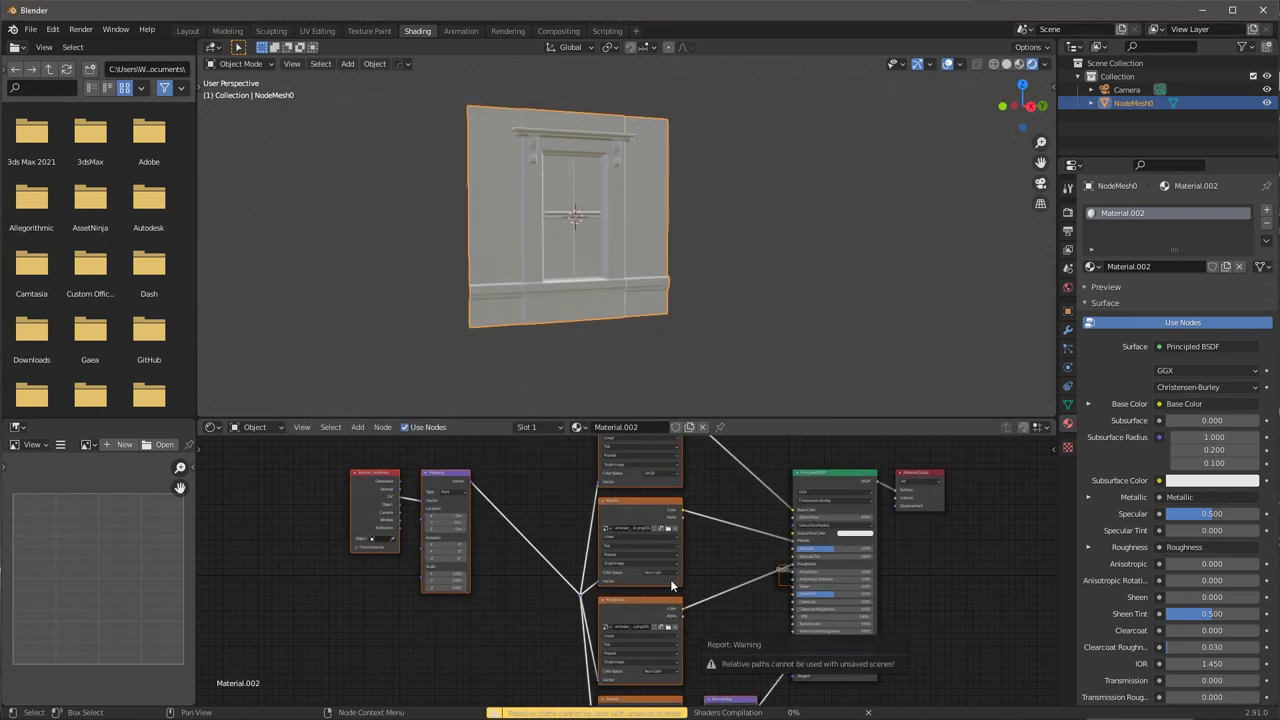
# Duplicate the textured facade module along the X axis, placing copies edge to edge to form a row of five
pyautogui.press('Home')
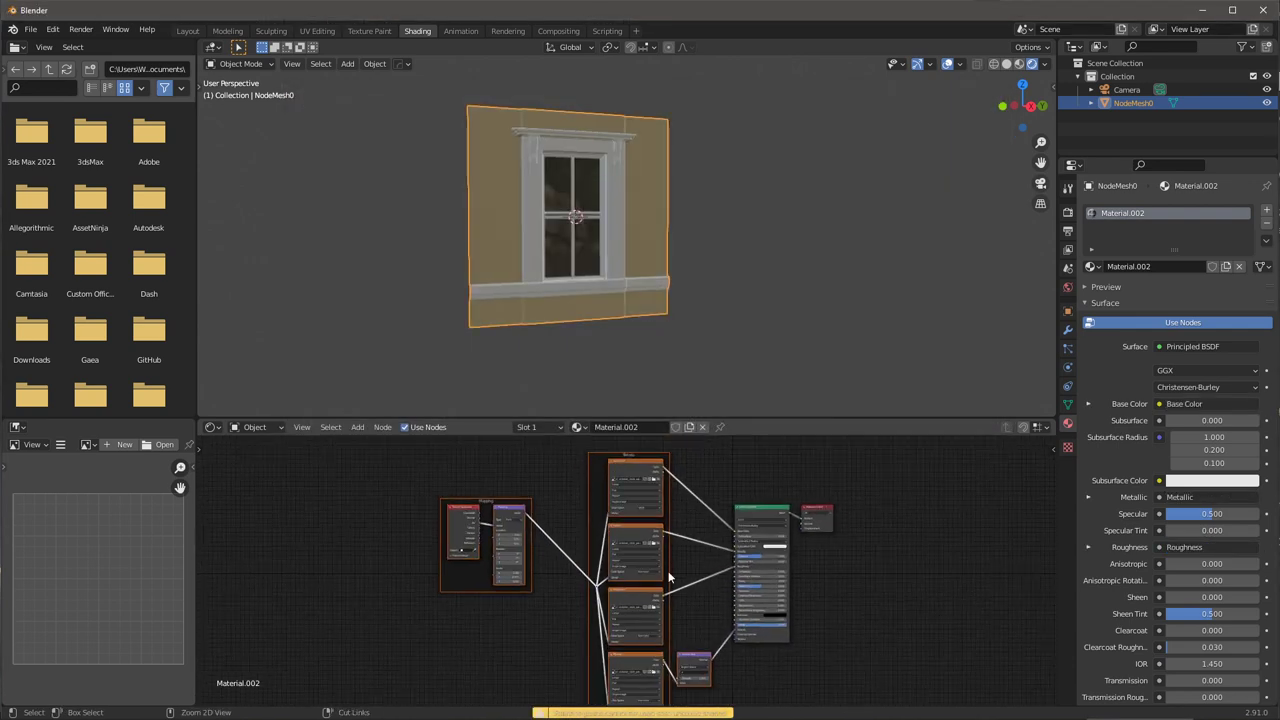
pyautogui.moveTo(600, 220); pyautogui.dragTo(559, 295, button='middle')
pyautogui.scroll(5, 658, 266)
pyautogui.scroll(-3, 599, 229)
pyautogui.scroll(-4, 651, 258)
pyautogui.scroll(-2, 651, 262)
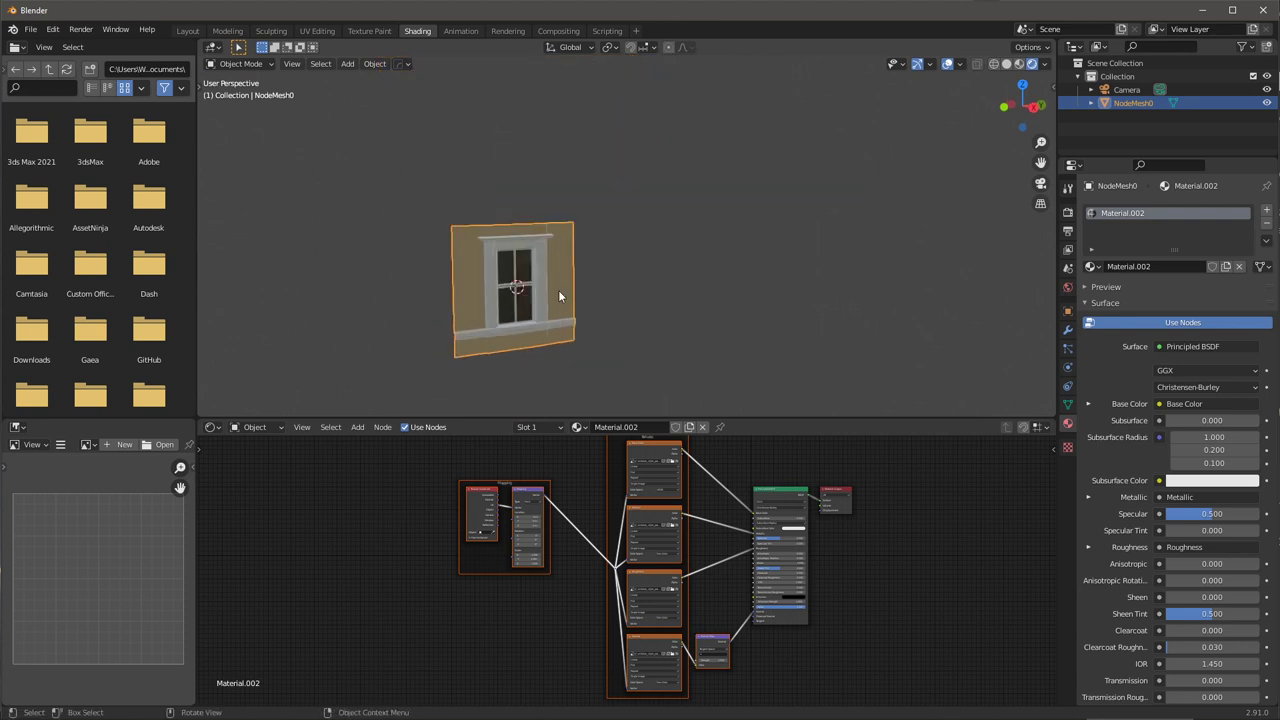
pyautogui.hotkey('shift', 'd')
pyautogui.press('x')
pyautogui.click(663, 330)
pyautogui.hotkey('shift', 'r')
pyautogui.hotkey('shift', 'r')
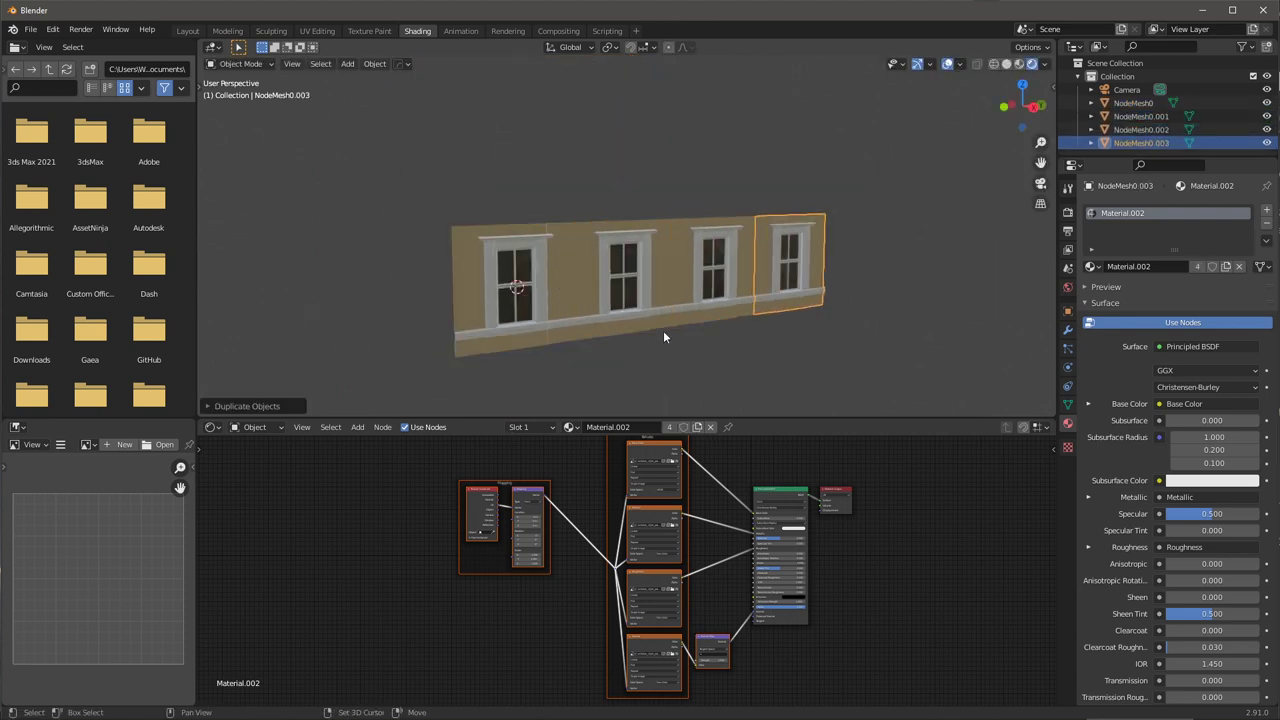
pyautogui.hotkey('shift', 'r')
pyautogui.scroll(-1, 746, 320)
# Duplicate the whole row of five modules upward along the Z axis and repeat it to build five storeys
pyautogui.moveTo(411, 163); pyautogui.dragTo(858, 333)
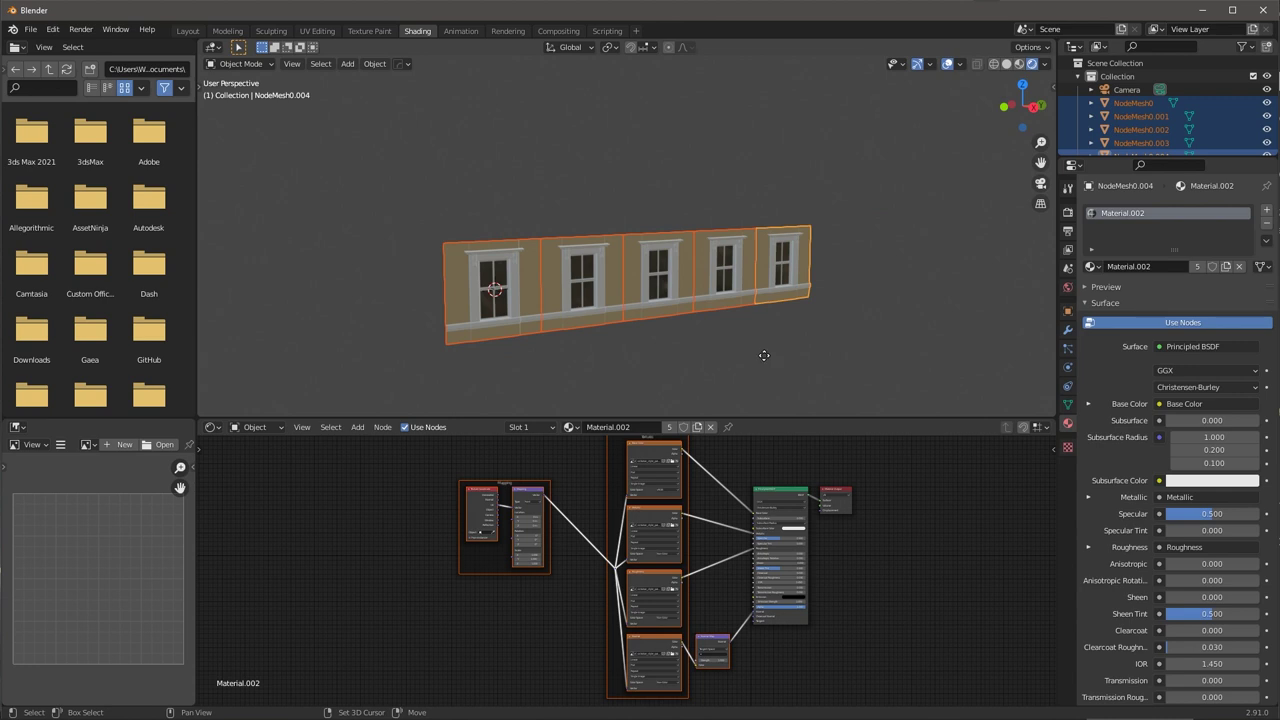
pyautogui.hotkey('shift', 'd')
pyautogui.press('z')
pyautogui.click(764, 355)
pyautogui.hotkey('shift', 'r')
pyautogui.hotkey('shift', 'r')
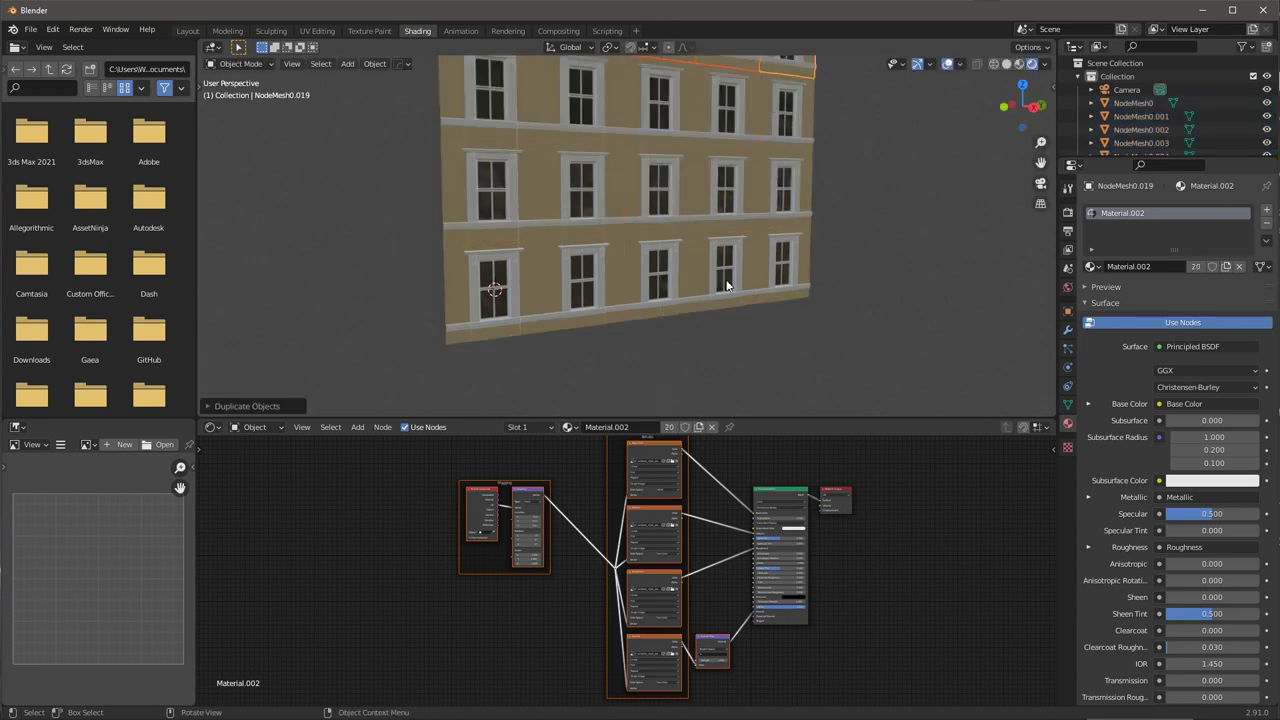
pyautogui.scroll(-1, 693, 251)
pyautogui.hotkey('shift', 'r')
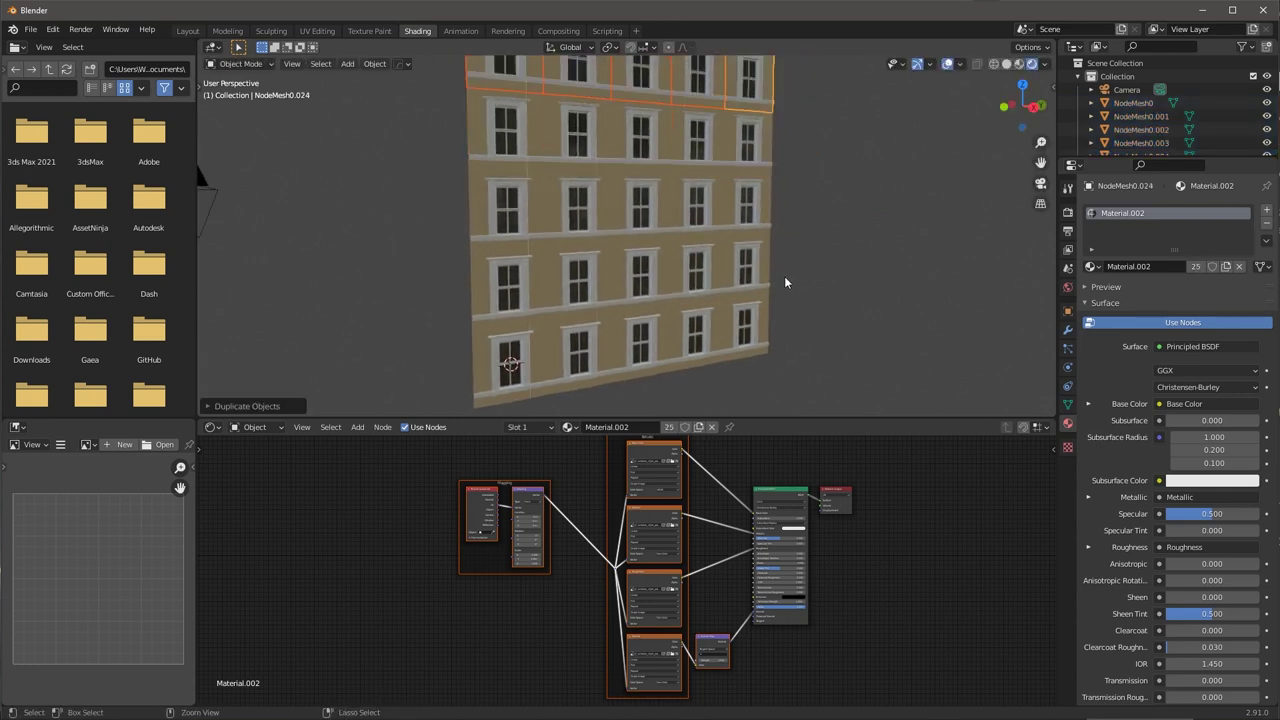
pyautogui.scroll(-2, 734, 263)
# Deselect everything, show the World shader nodes and set the environment mapping's Z rotation to 88.2°
pyautogui.press('a')
pyautogui.hotkey('alt', 'a')
pyautogui.click(255, 427)
pyautogui.click(262, 473)
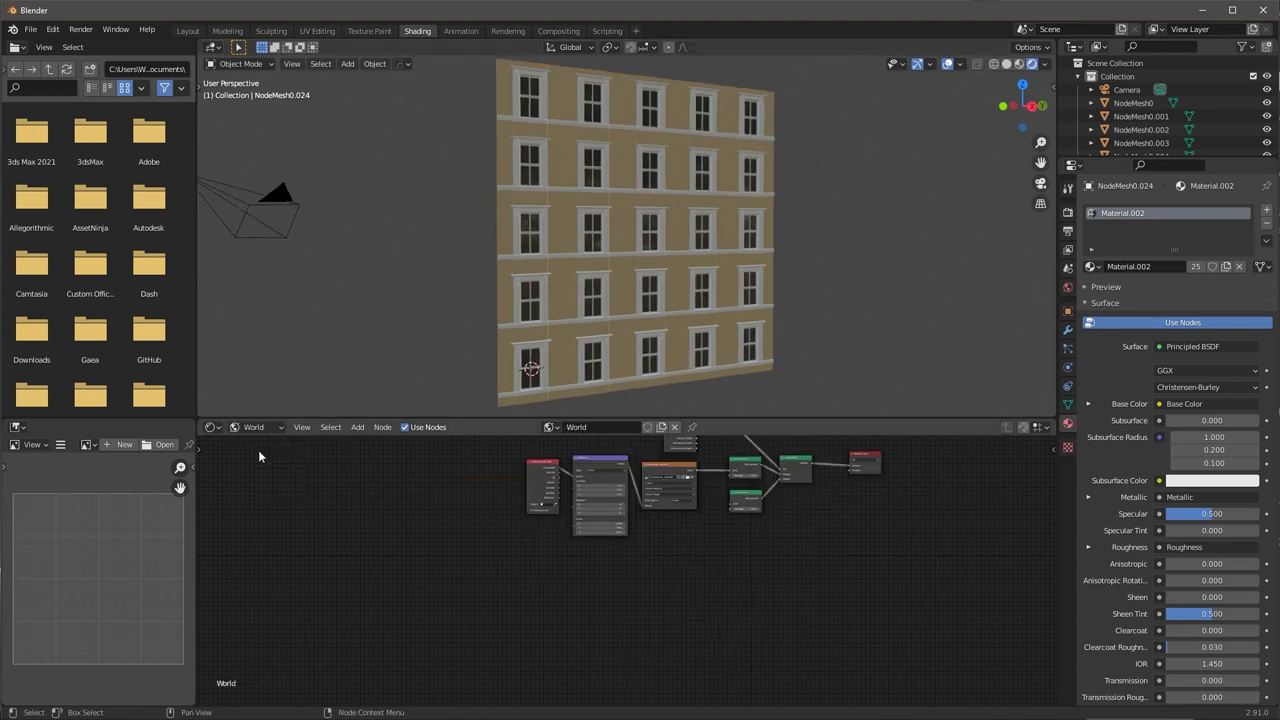
pyautogui.scroll(3, 694, 500)
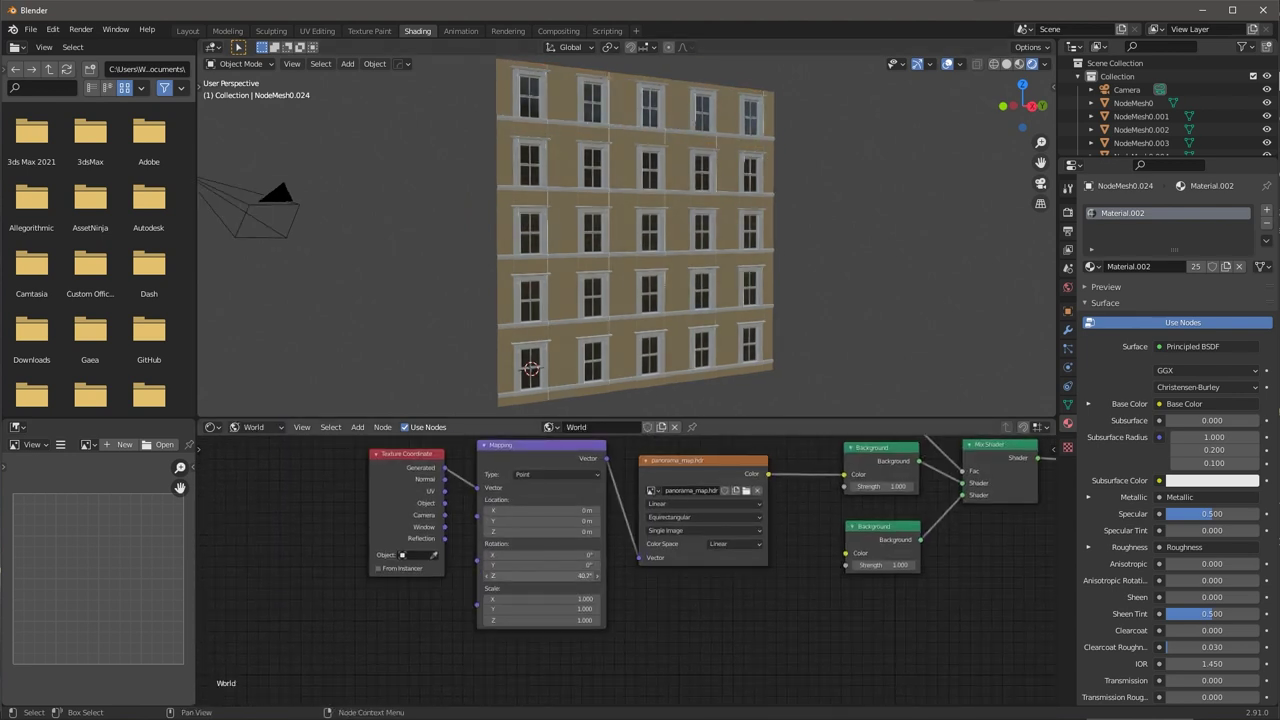
pyautogui.moveTo(540, 576); pyautogui.dragTo(600, 576)
# Add a Sun light to the scene
pyautogui.moveTo(825, 262)
pyautogui.mouseDown(button='middle')
pyautogui.moveTo(835, 275)
pyautogui.moveTo(846, 253)
pyautogui.mouseUp(button='middle')
pyautogui.hotkey('shift', 'a')
pyautogui.moveTo(839, 414)
pyautogui.click(905, 428)
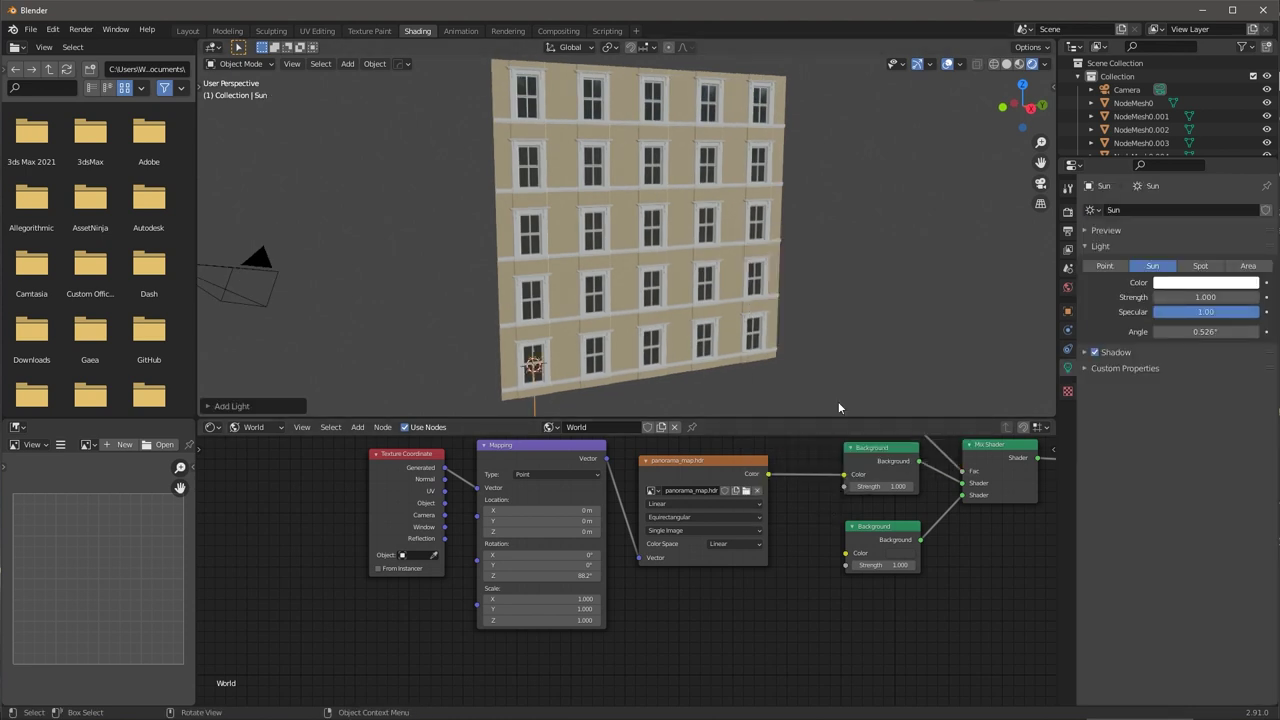
# Move the Sun light beside the facade's upper storeys and rotate it to shine across the wall
pyautogui.press('g')
pyautogui.click(895, 186)
pyautogui.press('r')
pyautogui.click(882, 263)
pyautogui.moveTo(882, 263); pyautogui.dragTo(862, 276, button='middle')
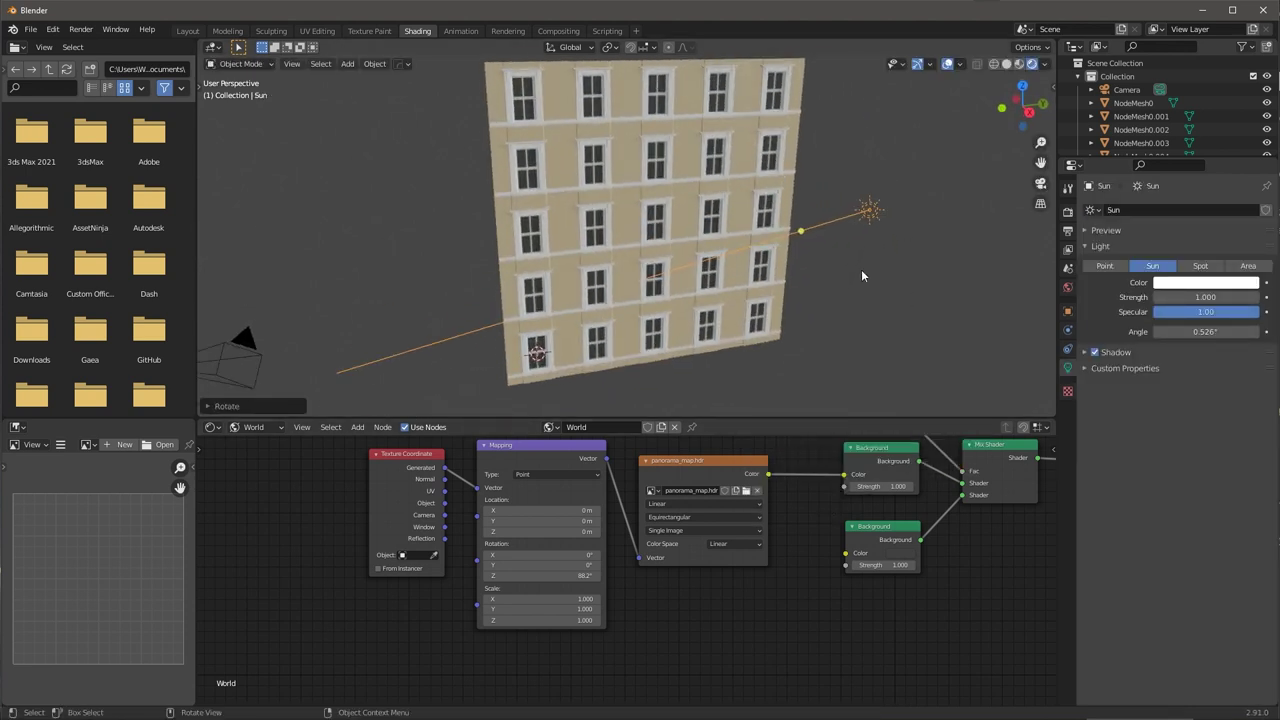
# Set the Sun light's strength to 1.780 and its color to a warm light orange
pyautogui.moveTo(1205, 297); pyautogui.dragTo(1245, 297)
pyautogui.click(1205, 282)
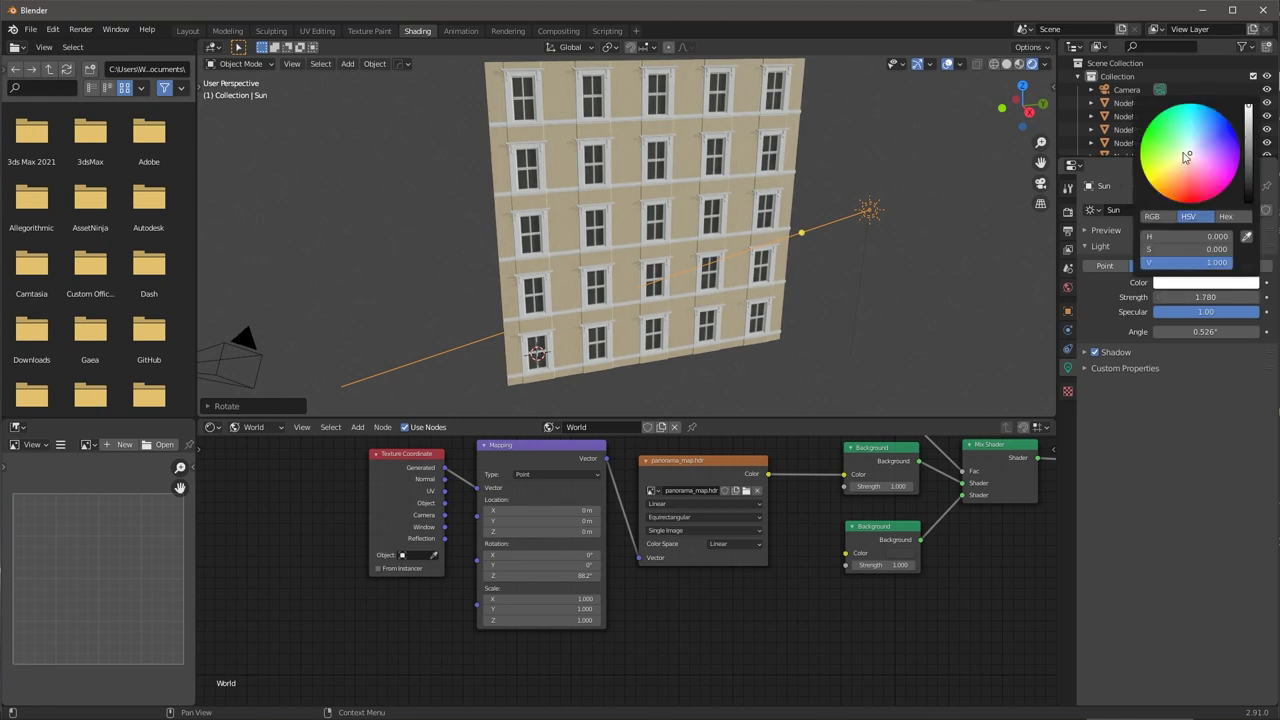
pyautogui.click(1181, 162)
pyautogui.moveTo(838, 270); pyautogui.dragTo(826, 254, button='middle')
pyautogui.click(826, 276)
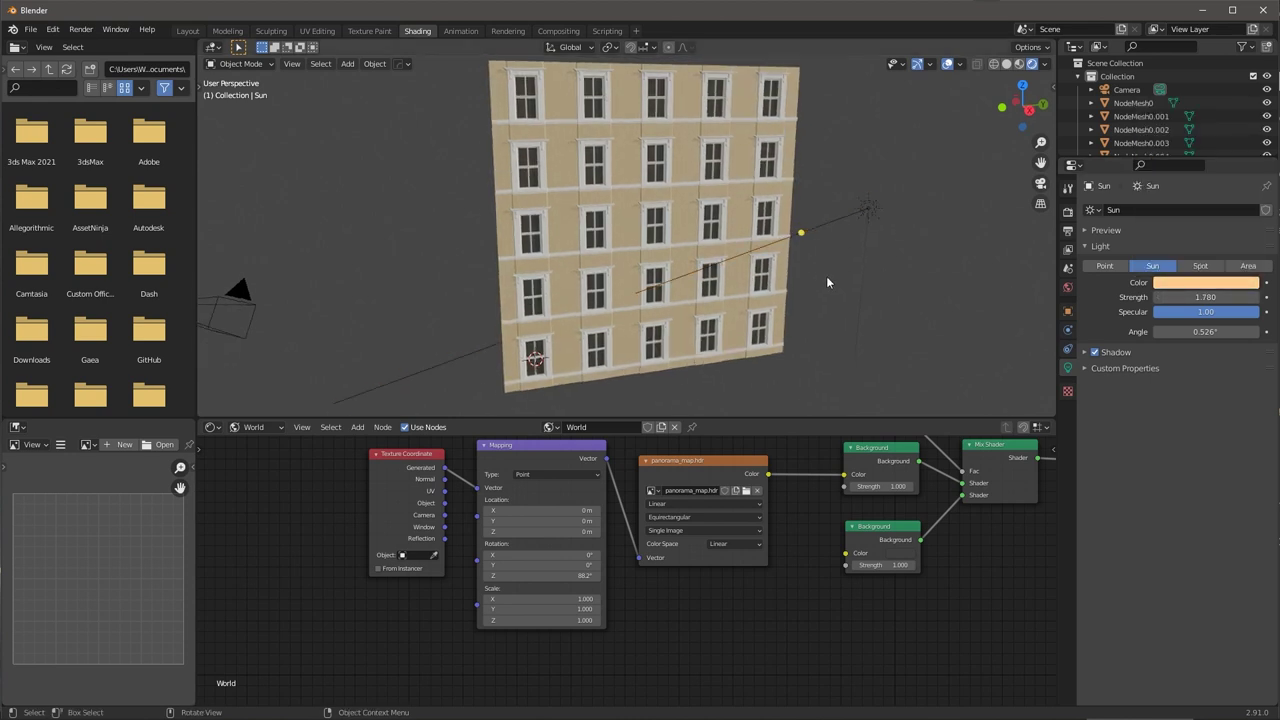
# Configure Eevee to high quality with the HQ RenderSetup command from the quick favorites
pyautogui.press('q')
pyautogui.moveTo(840, 277)
pyautogui.click(893, 380)
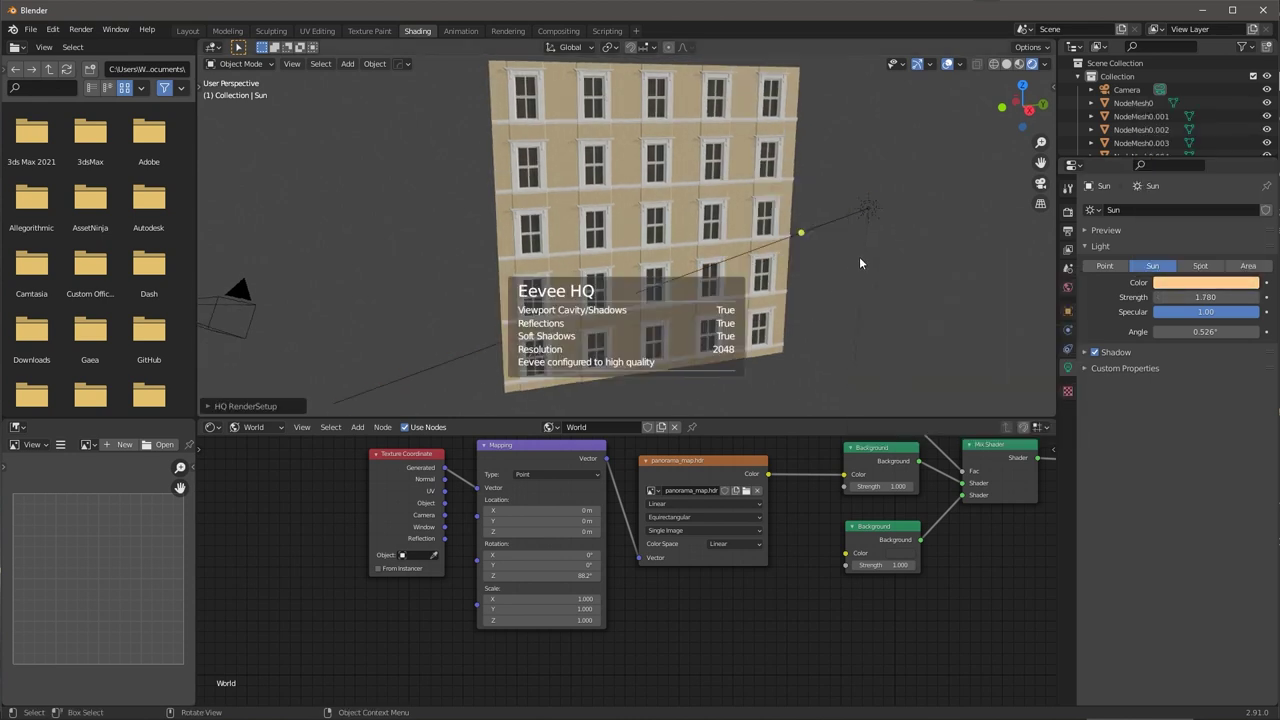
# Rotate the Sun light to shine more steeply down across the facade and set the environment mapping's Z rotation to 52.4°
pyautogui.scroll(1, 850, 262)
pyautogui.press('r')
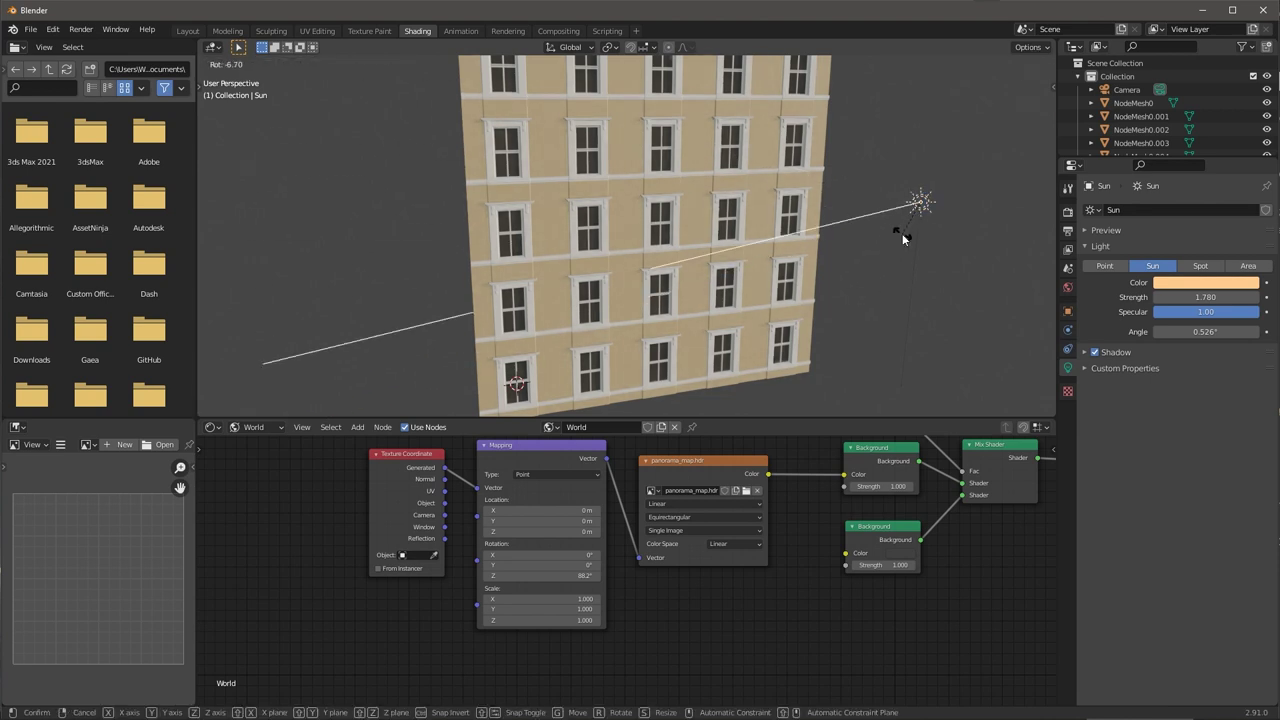
pyautogui.click(902, 240)
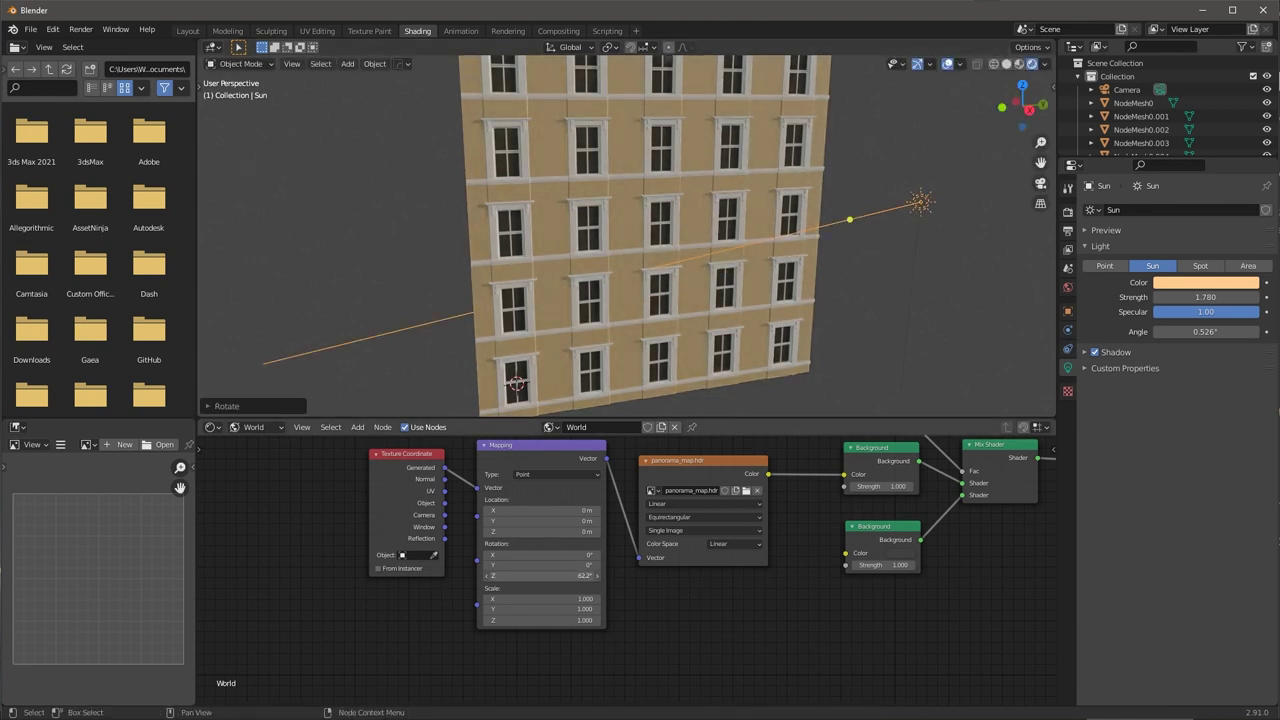
pyautogui.press('t')
pyautogui.click(215, 162)
pyautogui.moveTo(905, 240); pyautogui.dragTo(960, 196)
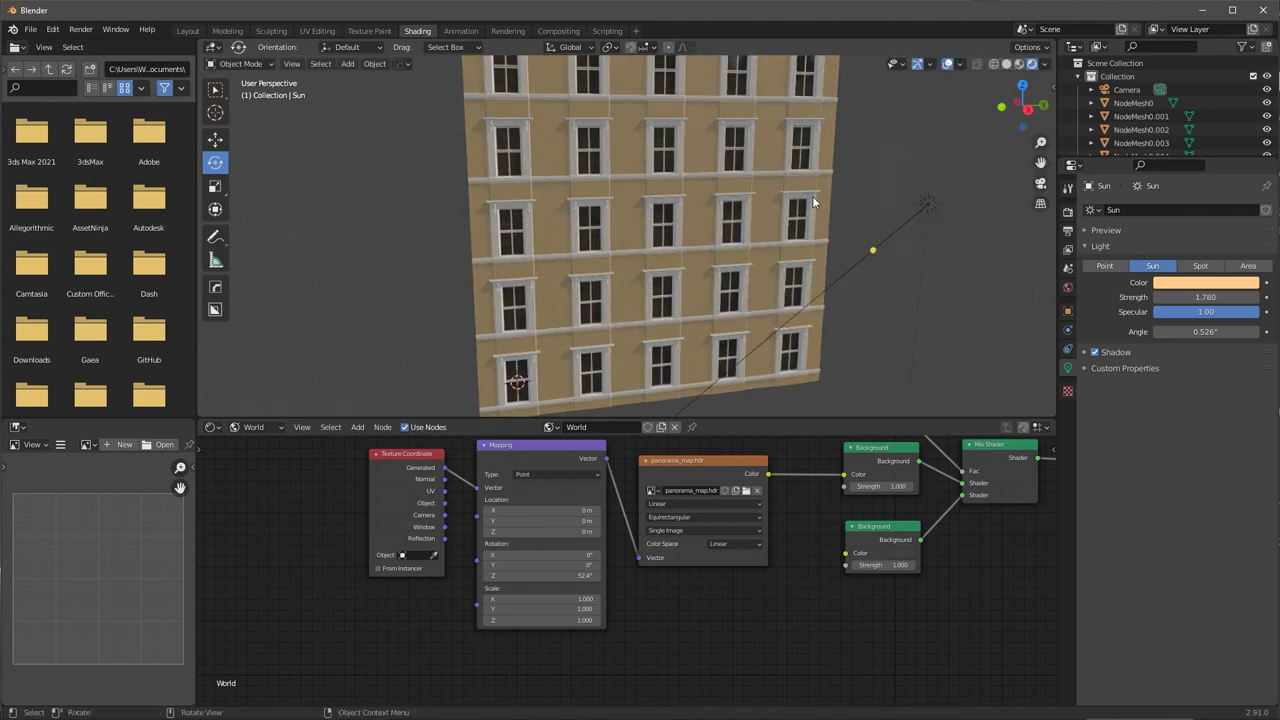
# Enlarge the 3D viewport and set the environment mapping's Z rotation to 58.4° to adjust the window reflections
pyautogui.moveTo(700, 421); pyautogui.dragTo(700, 584)
pyautogui.scroll(6, 717, 280)
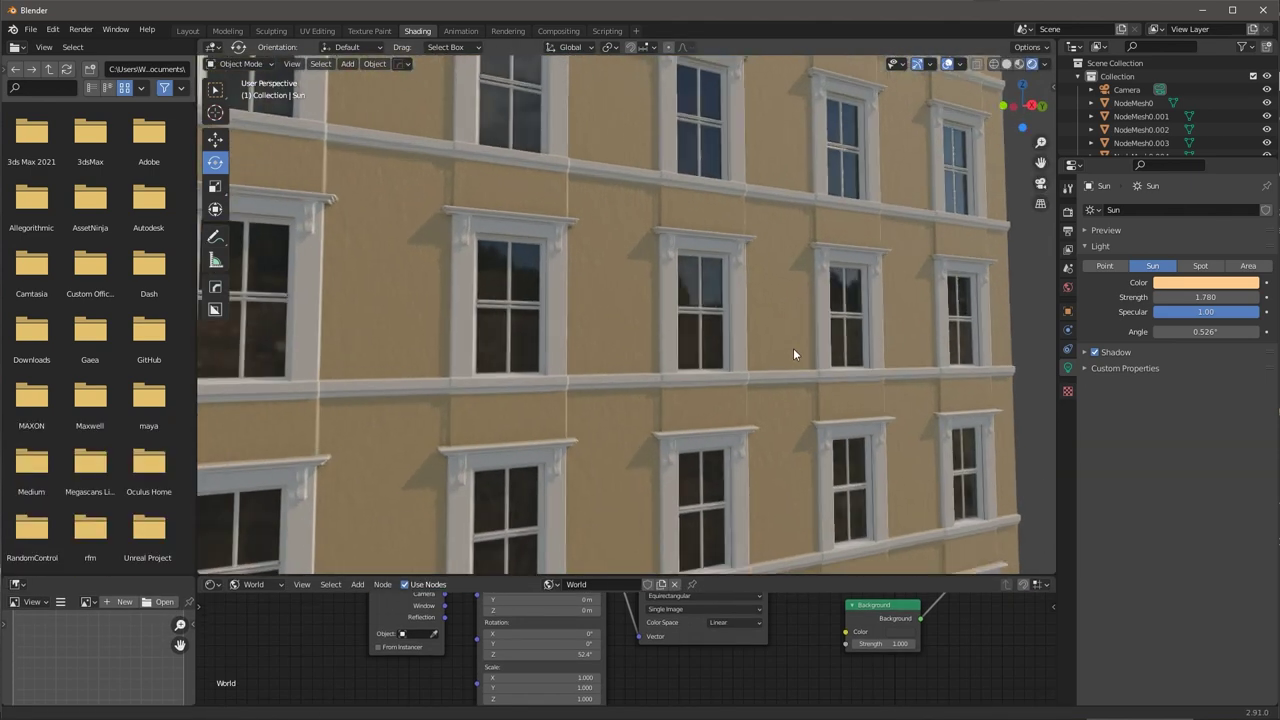
pyautogui.moveTo(793, 354); pyautogui.dragTo(797, 255, button='middle')
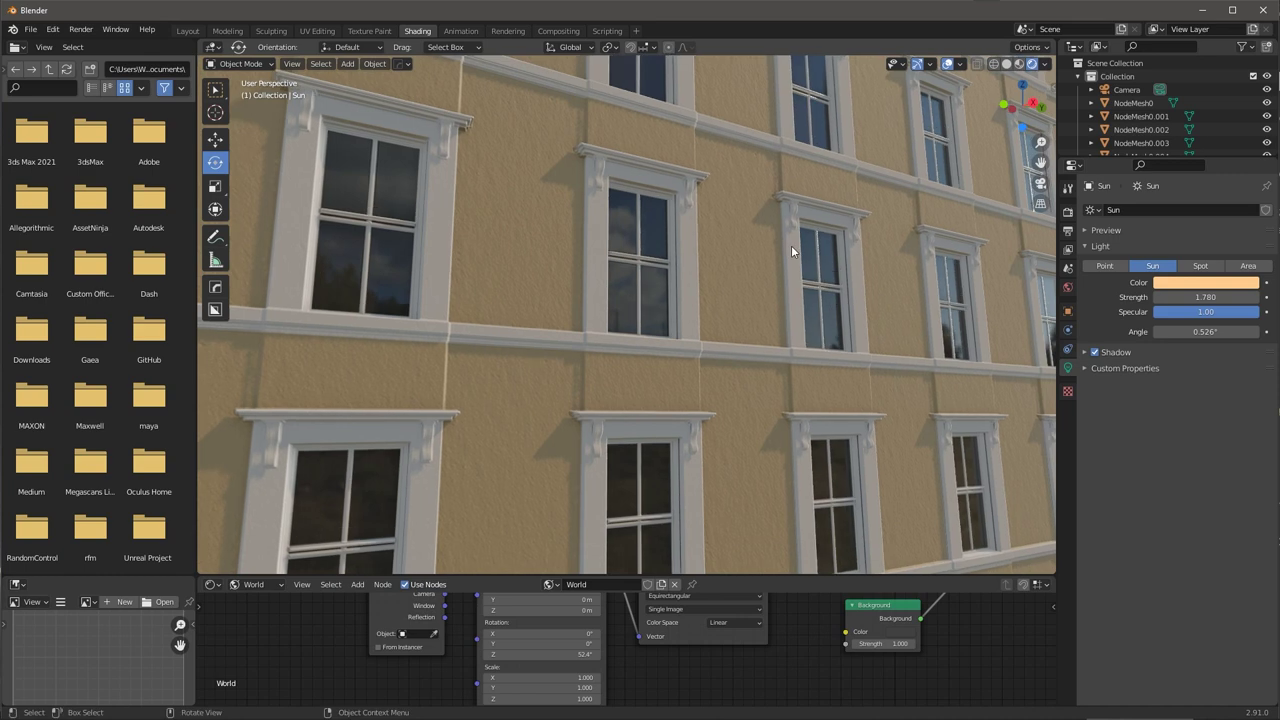
pyautogui.moveTo(540, 654); pyautogui.dragTo(560, 654)
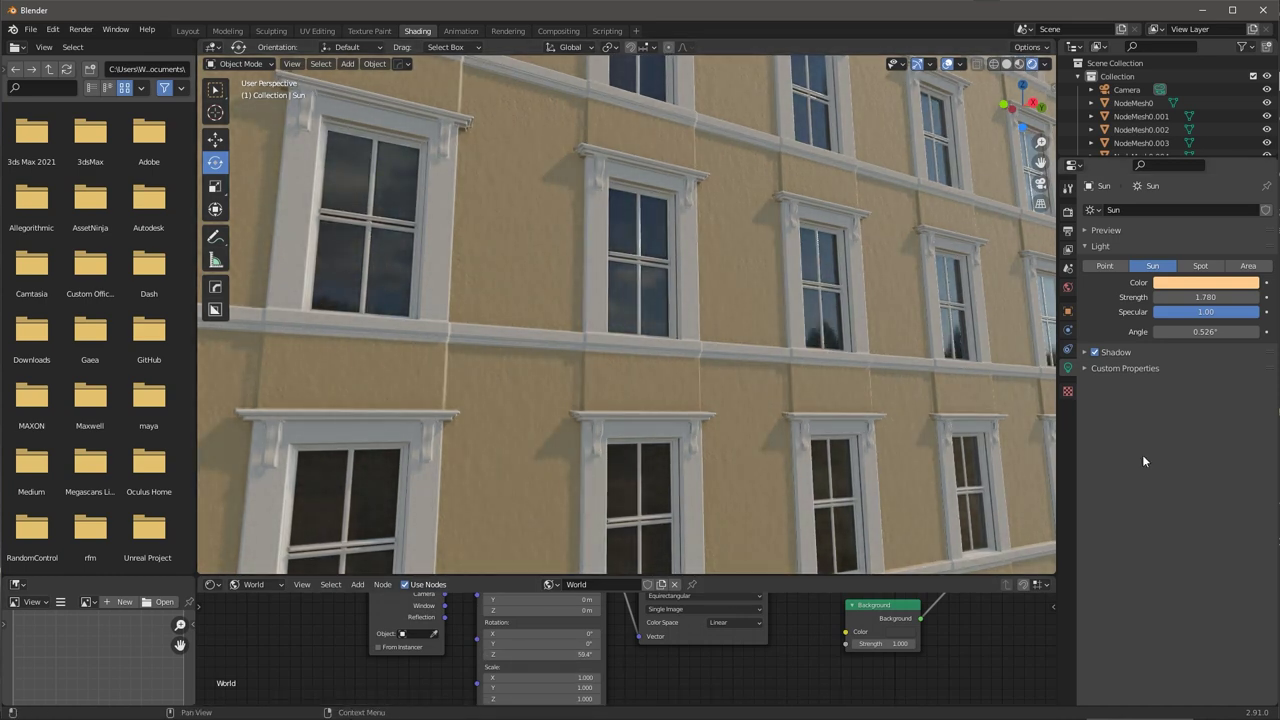